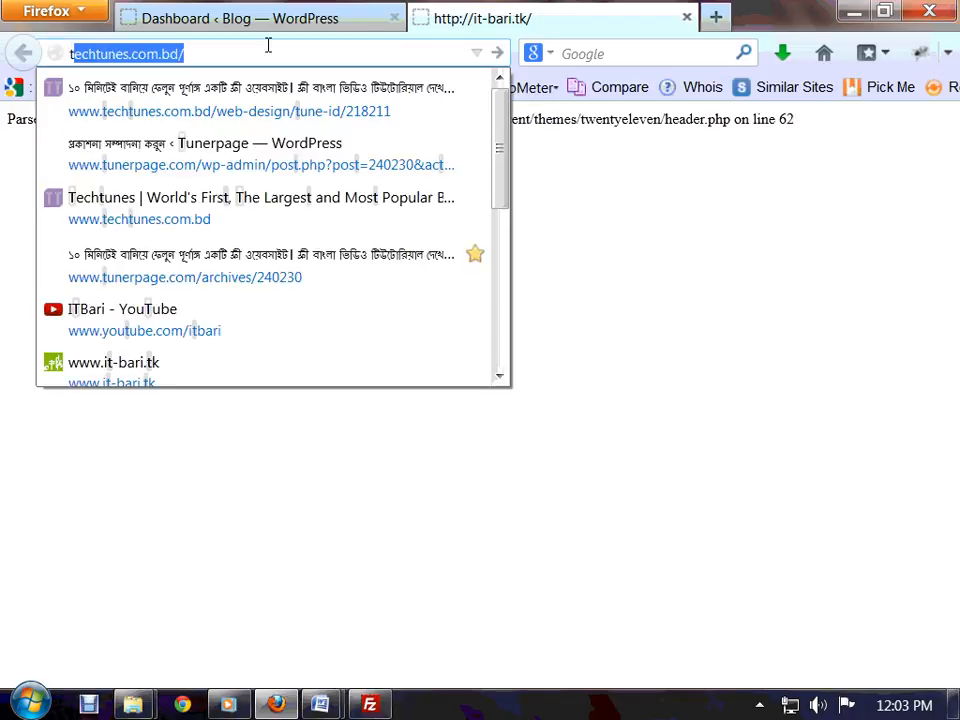
Step: Load the Techtunes homepage at techtunes.com.bd and look through its header, ads, featured post and hot tunes sections
{"action": "key", "text": "Return"}
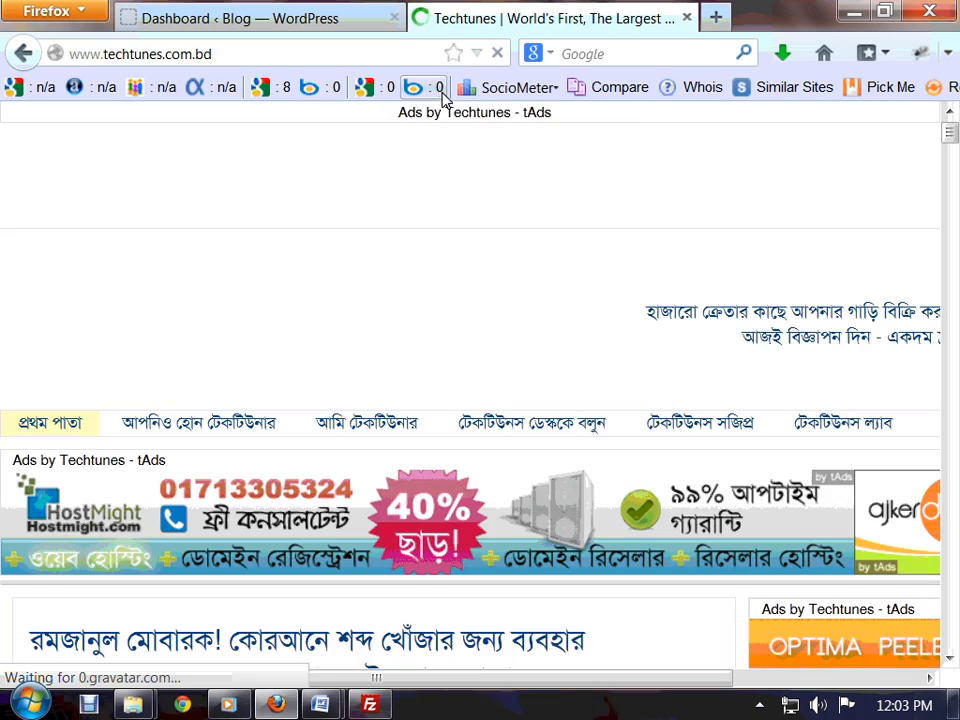
{"action": "scroll", "coordinate": [584, 300], "scroll_direction": "down", "scroll_amount": 4}
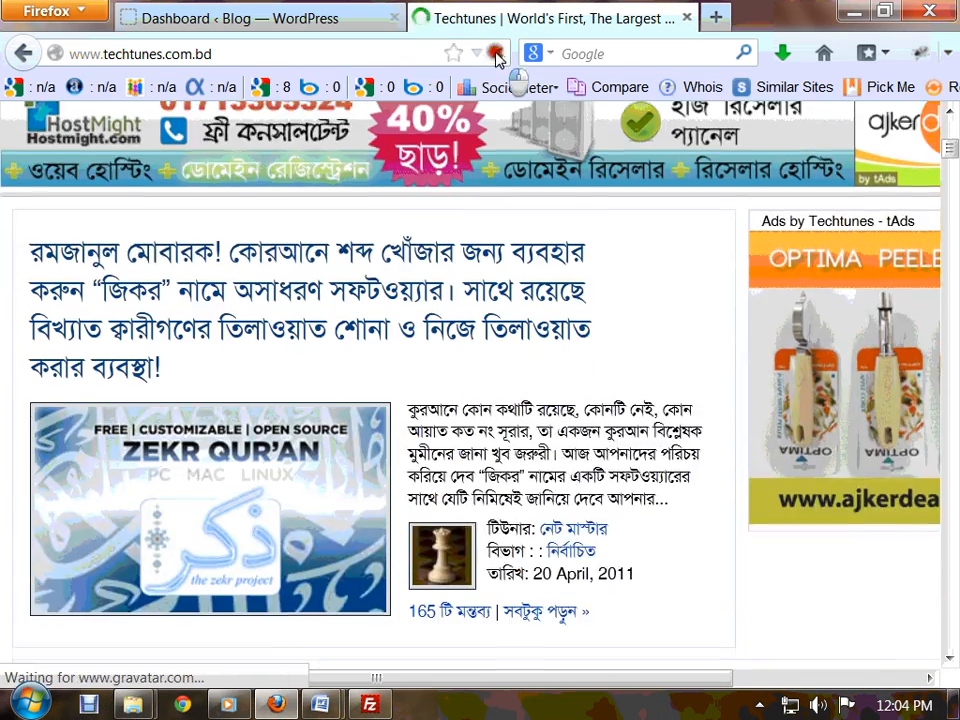
{"action": "scroll", "coordinate": [597, 337], "scroll_direction": "up", "scroll_amount": 5}
{"action": "scroll", "coordinate": [599, 338], "scroll_direction": "down", "scroll_amount": 7}
{"action": "scroll", "coordinate": [590, 333], "scroll_direction": "up", "scroll_amount": 3}
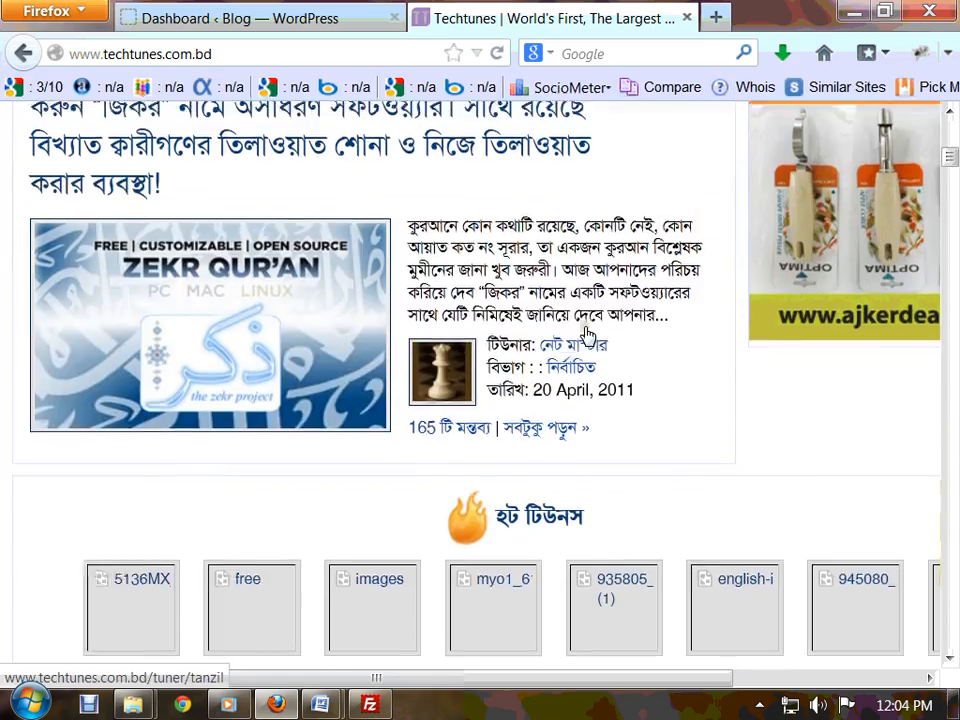
{"action": "scroll", "coordinate": [534, 410], "scroll_direction": "down", "scroll_amount": 10}
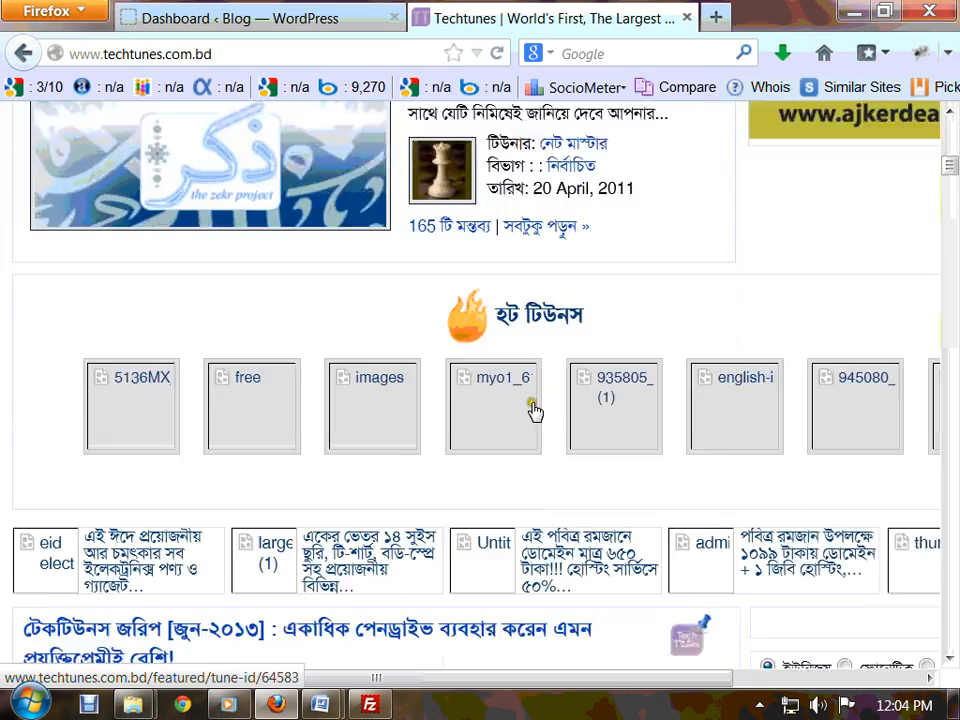
{"action": "scroll", "coordinate": [535, 405], "scroll_direction": "up", "scroll_amount": 15}
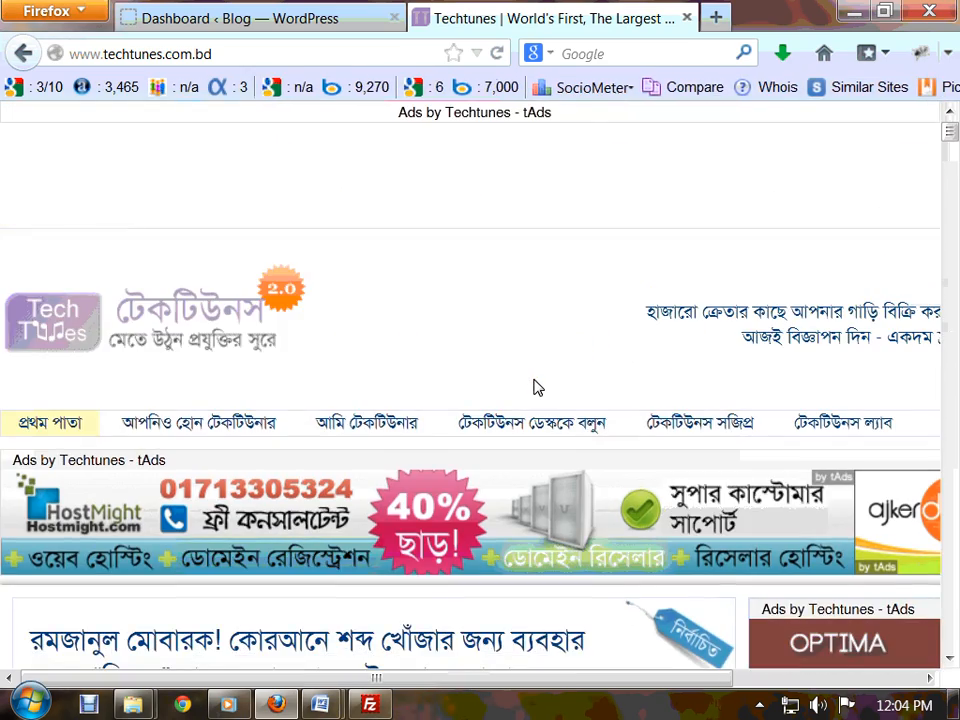
{"action": "scroll", "coordinate": [534, 388], "scroll_direction": "down", "scroll_amount": 5}
{"action": "scroll", "coordinate": [535, 385], "scroll_direction": "up", "scroll_amount": 4}
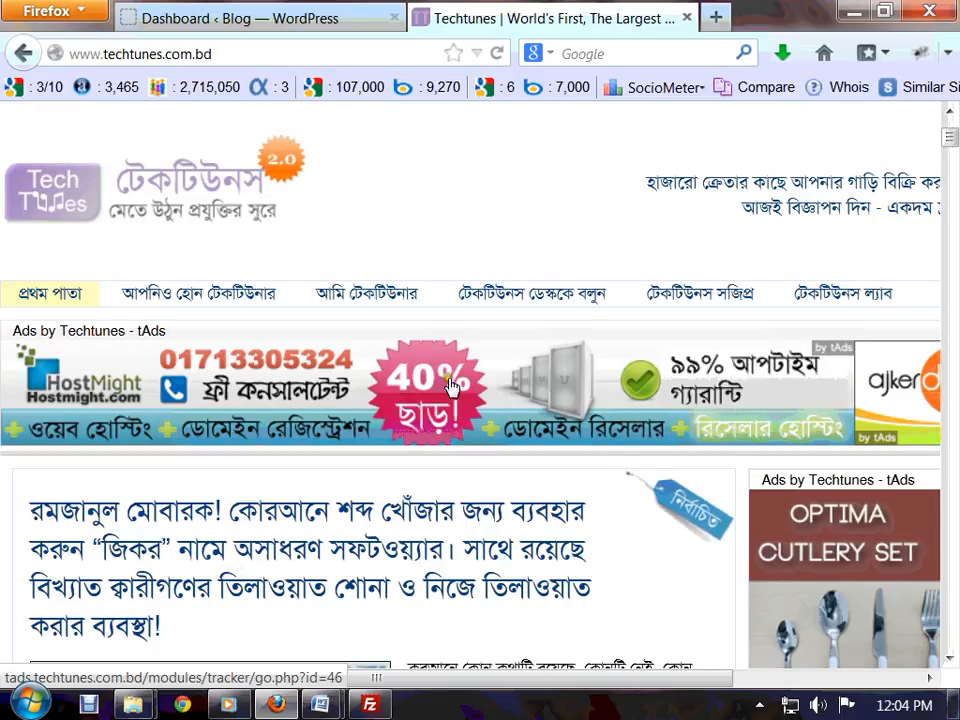
{"action": "scroll", "coordinate": [441, 258], "scroll_direction": "down", "scroll_amount": 3}
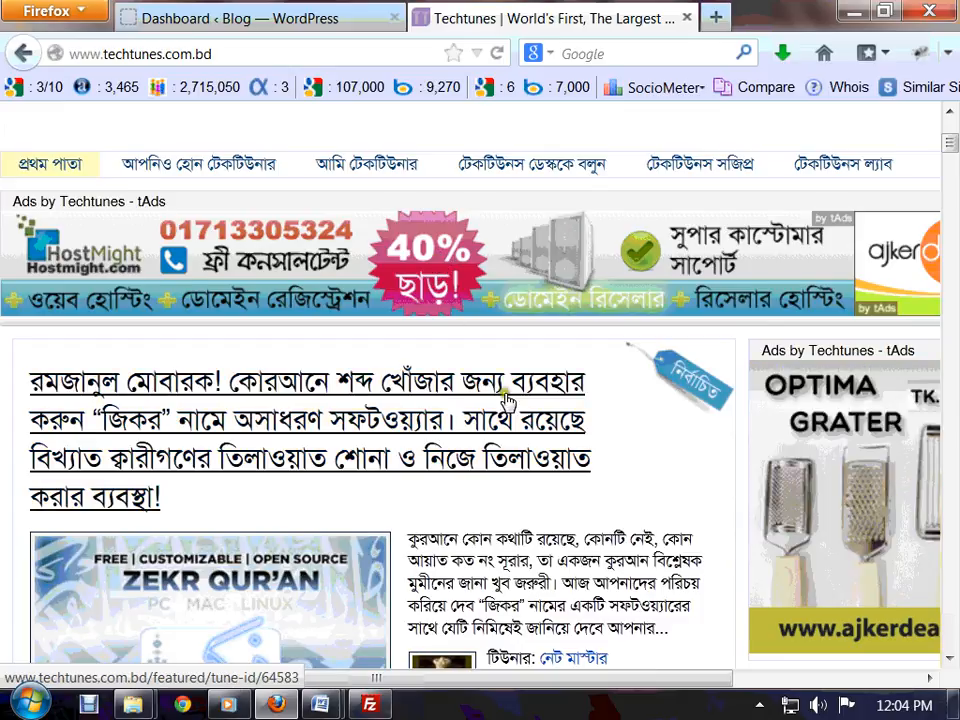
{"action": "scroll", "coordinate": [505, 397], "scroll_direction": "up", "scroll_amount": 3}
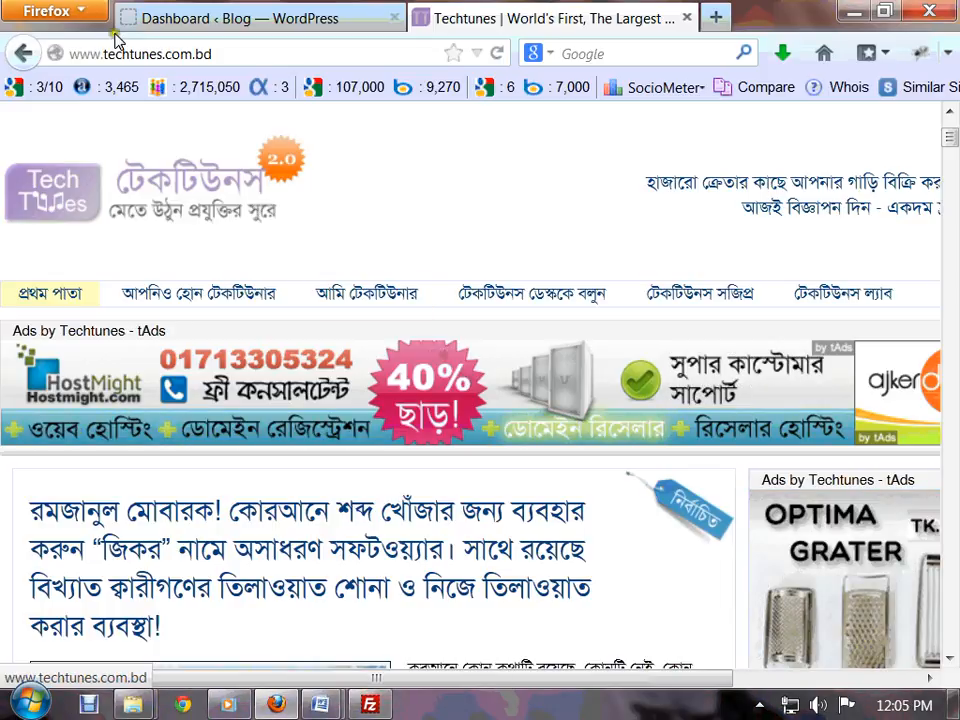
Step: Return to the WordPress dashboard of the blog and open the list of installed plugins
{"action": "left_click", "coordinate": [238, 17]}
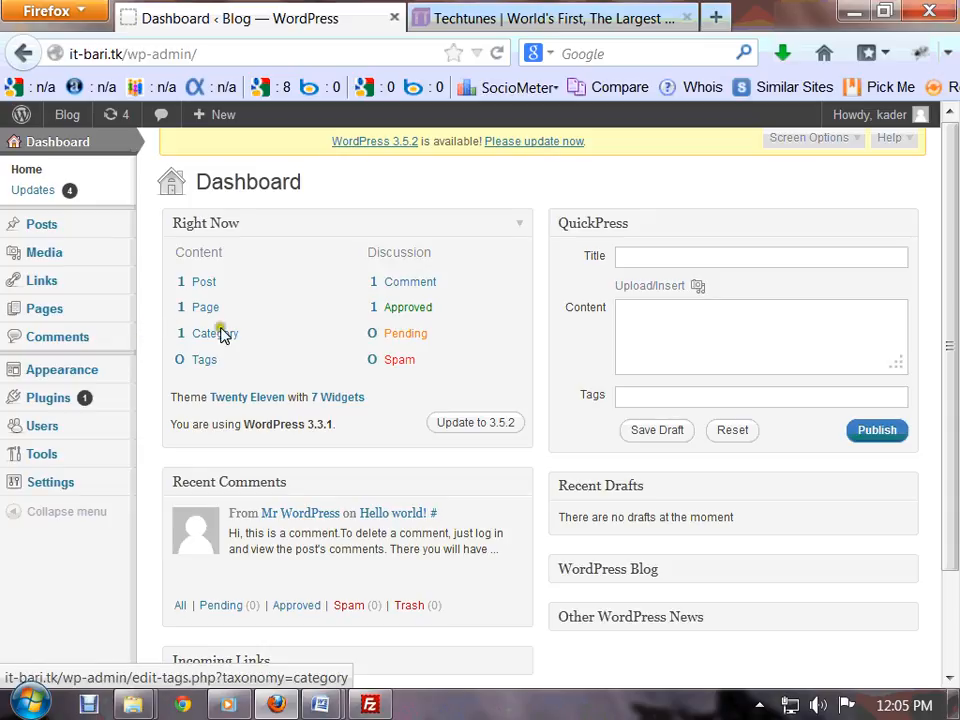
{"action": "scroll", "coordinate": [945, 517], "scroll_direction": "down", "scroll_amount": 2}
{"action": "scroll", "coordinate": [945, 517], "scroll_direction": "up", "scroll_amount": 2}
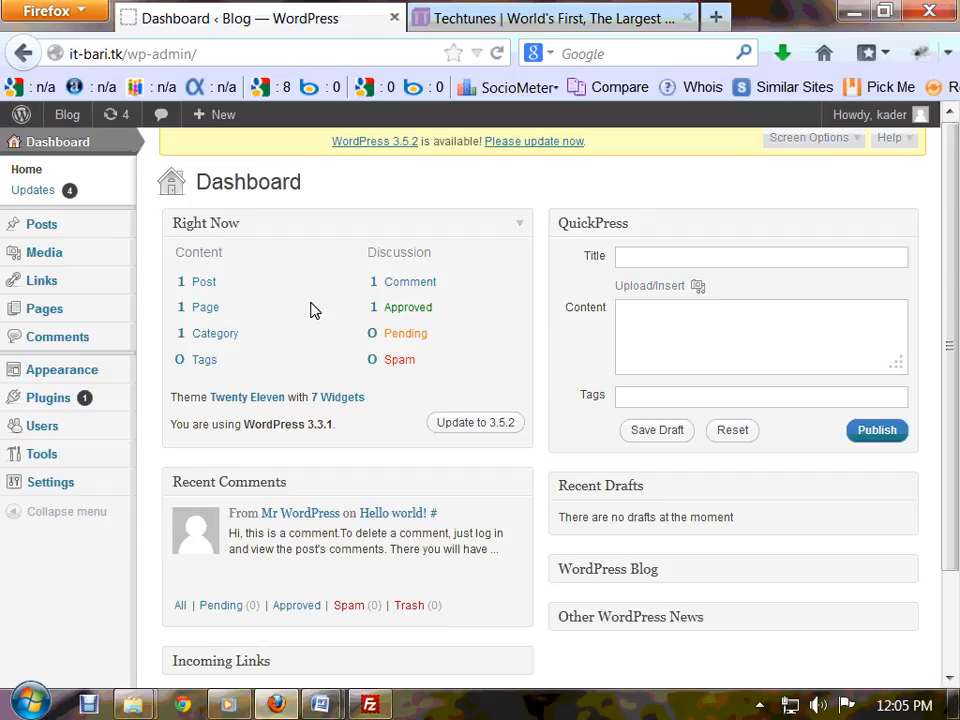
{"action": "mouse_move", "coordinate": [48, 400]}
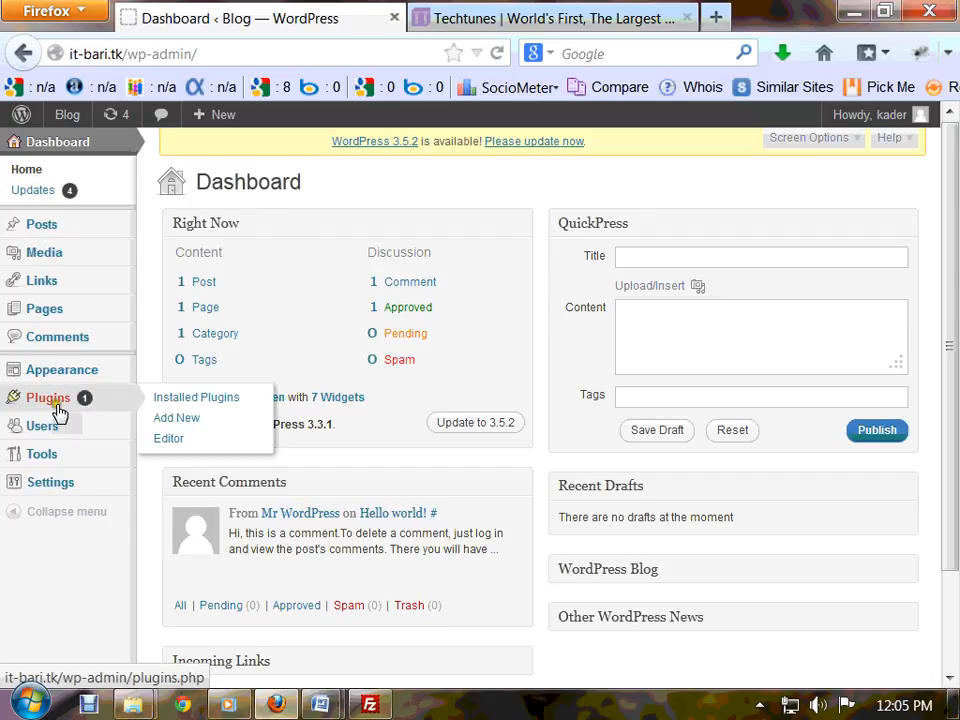
{"action": "left_click", "coordinate": [218, 400]}
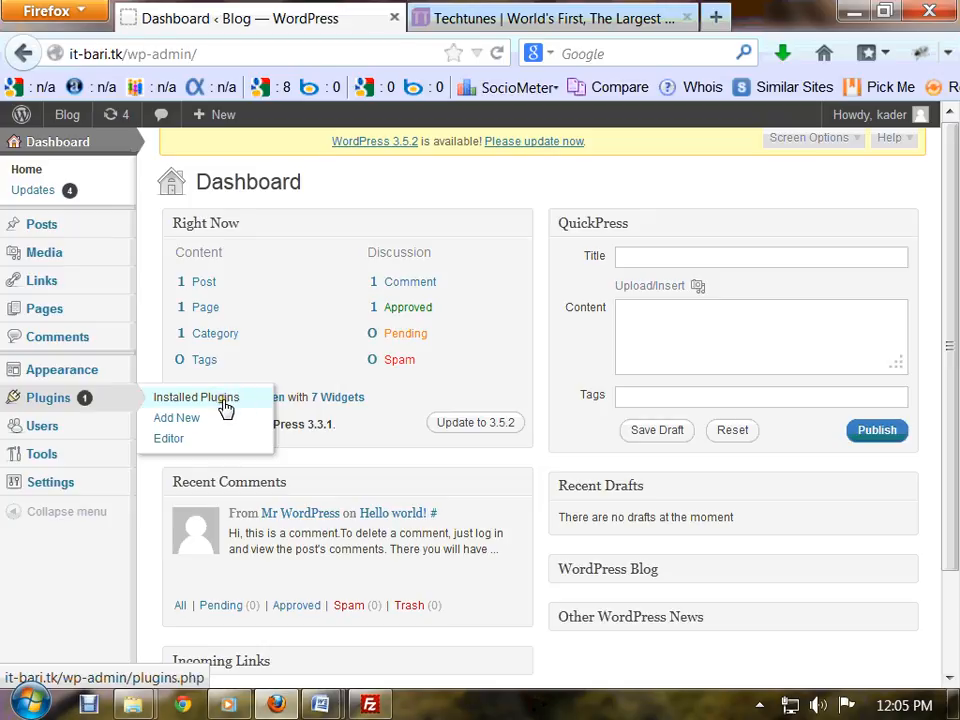
{"action": "left_click", "coordinate": [225, 405]}
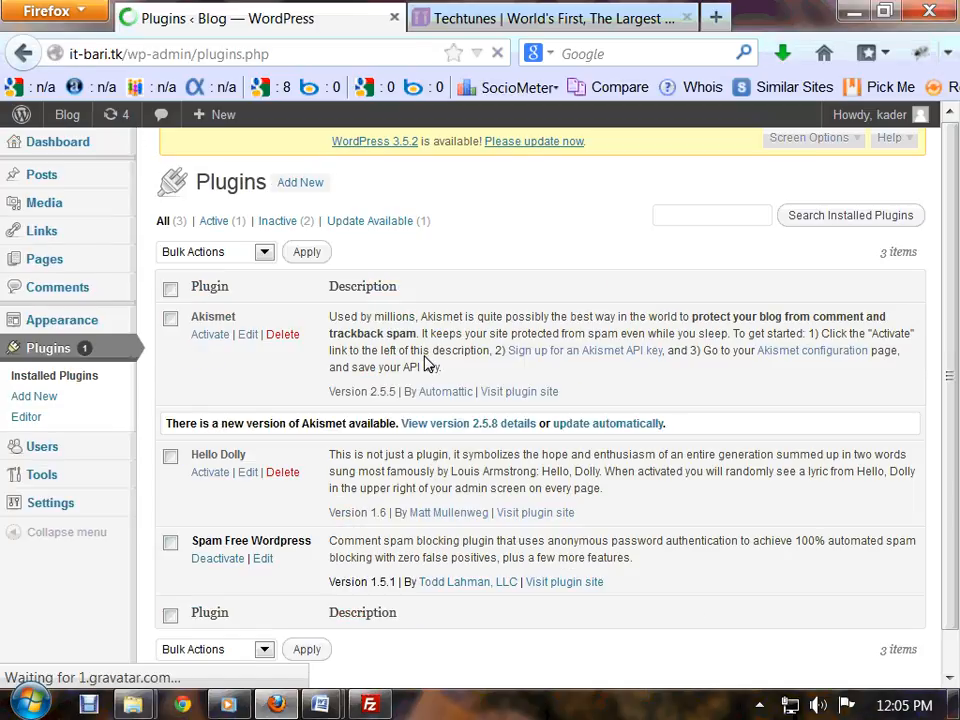
{"action": "left_click", "coordinate": [392, 257]}
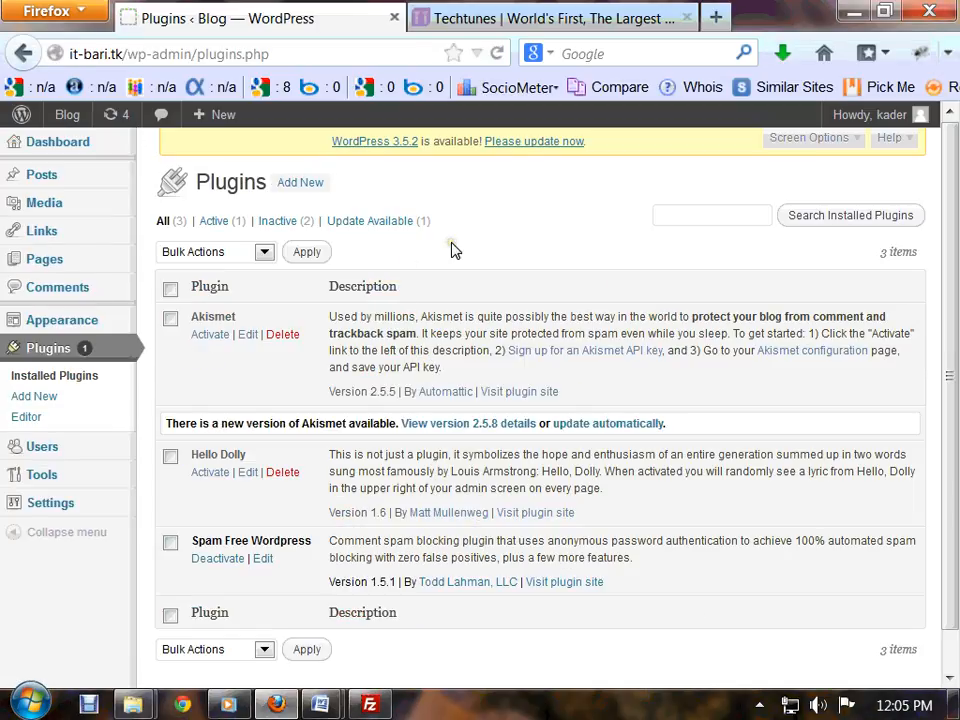
Step: Search for new plugins to install with the term "all in one seo pack"
{"action": "left_click", "coordinate": [310, 190]}
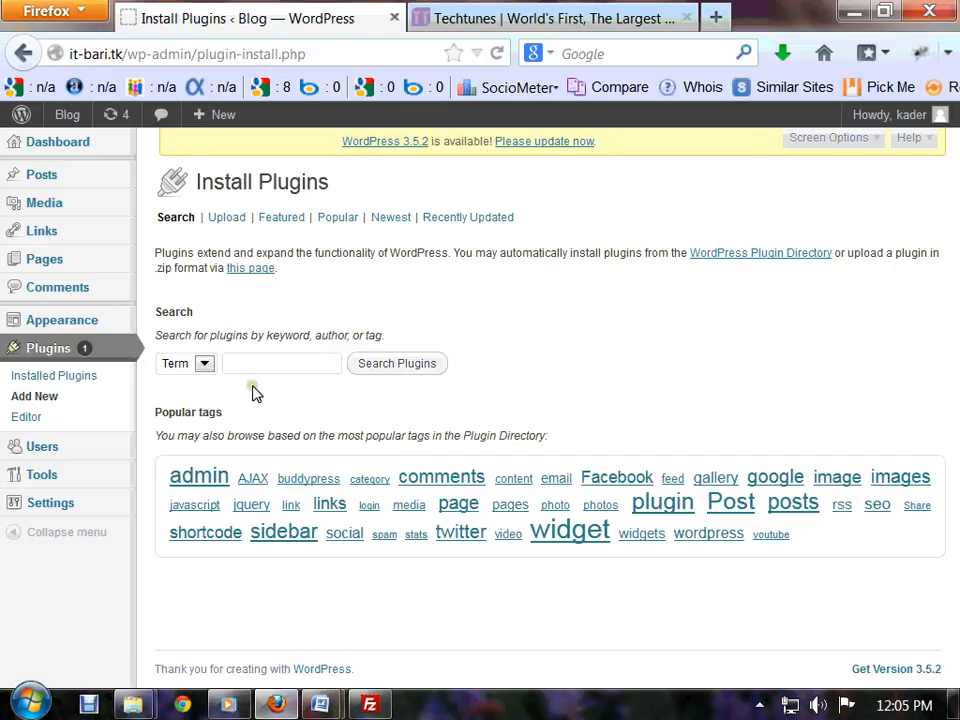
{"action": "left_click", "coordinate": [253, 366]}
{"action": "type", "text": "all in one seo pa"}
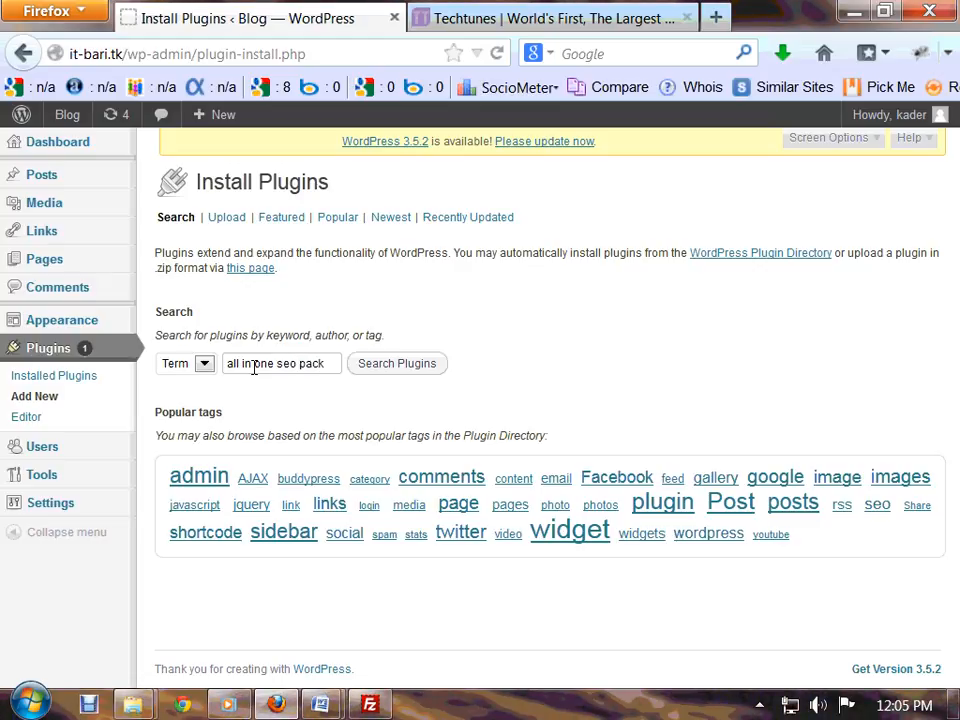
{"action": "type", "text": "ck"}
{"action": "left_click", "coordinate": [377, 366]}
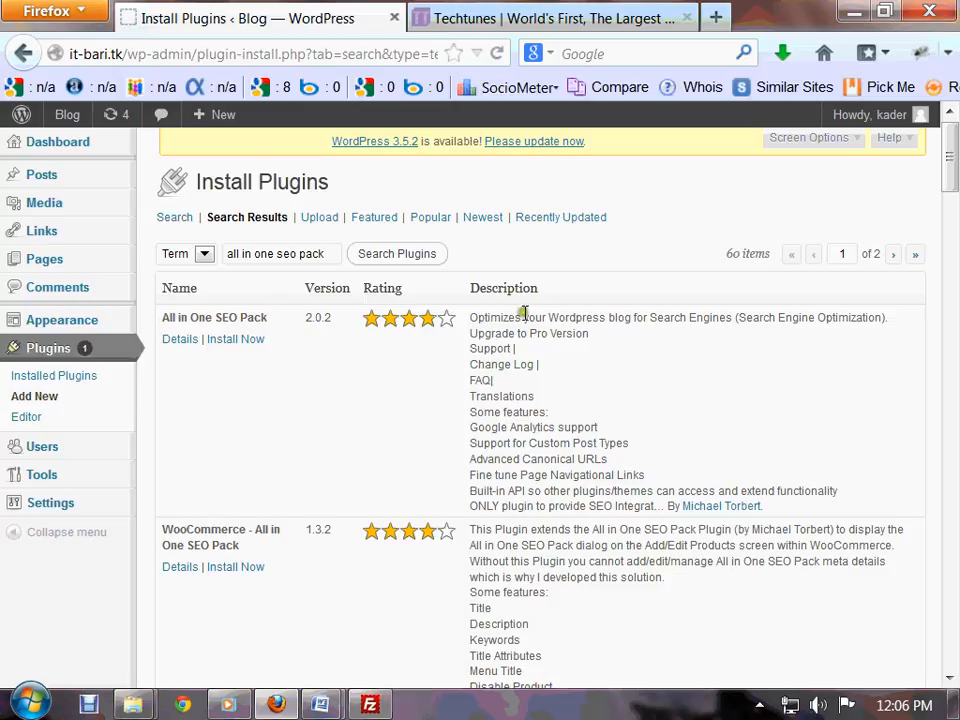
Step: Highlight the description of the All in One SEO Pack search result and install that plugin
{"action": "left_click_drag", "start_coordinate": [476, 318], "coordinate": [810, 521]}
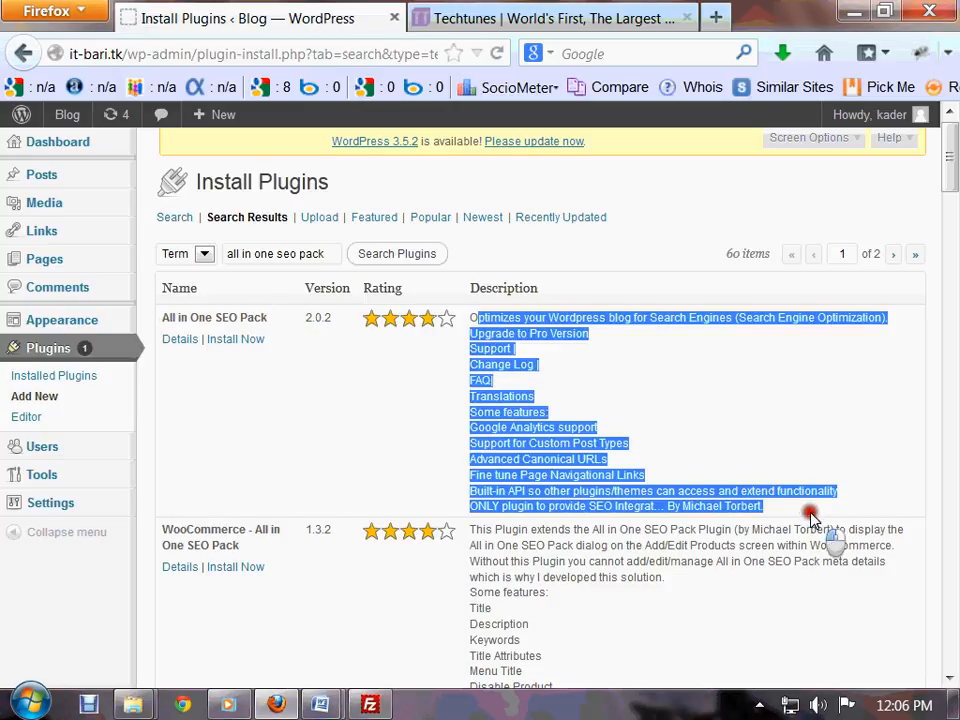
{"action": "left_click", "coordinate": [232, 343]}
{"action": "left_click", "coordinate": [423, 378]}
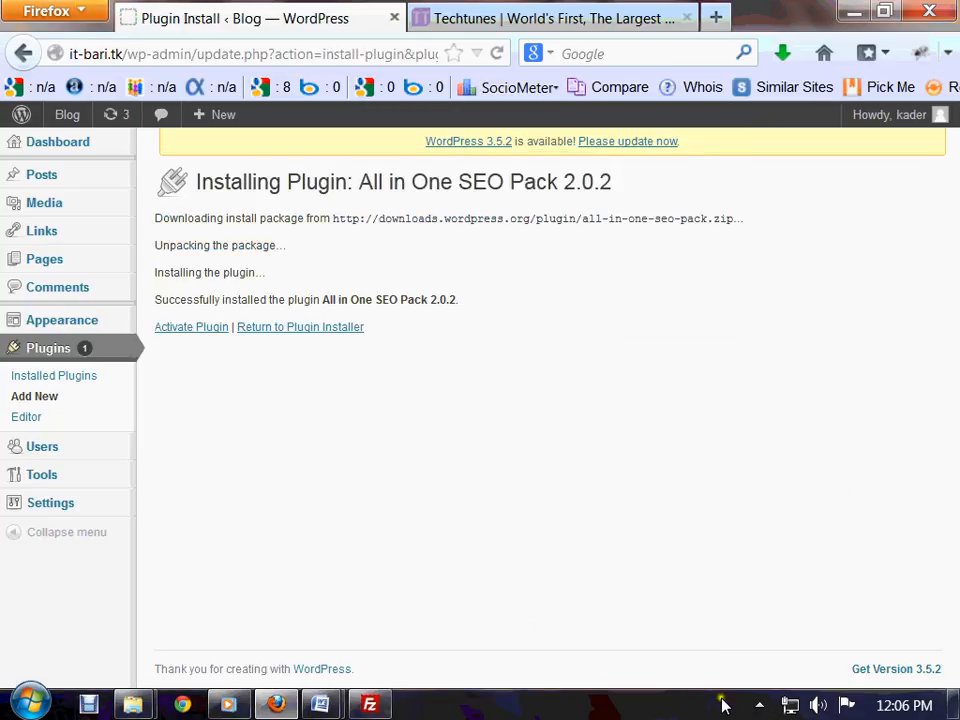
{"action": "left_click", "coordinate": [762, 704]}
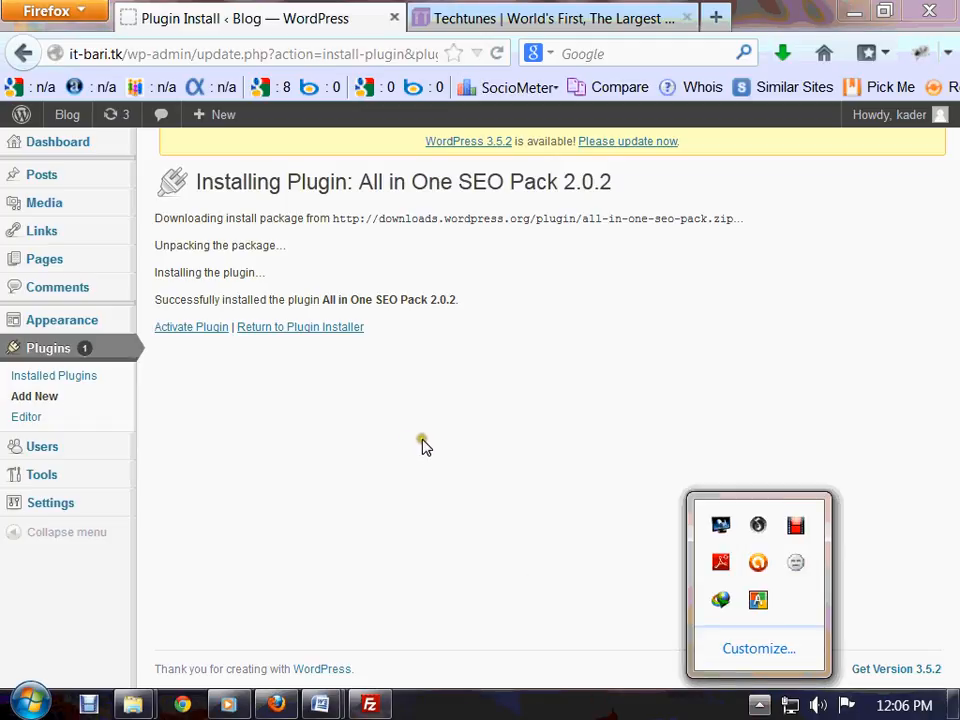
{"action": "left_click", "coordinate": [650, 258]}
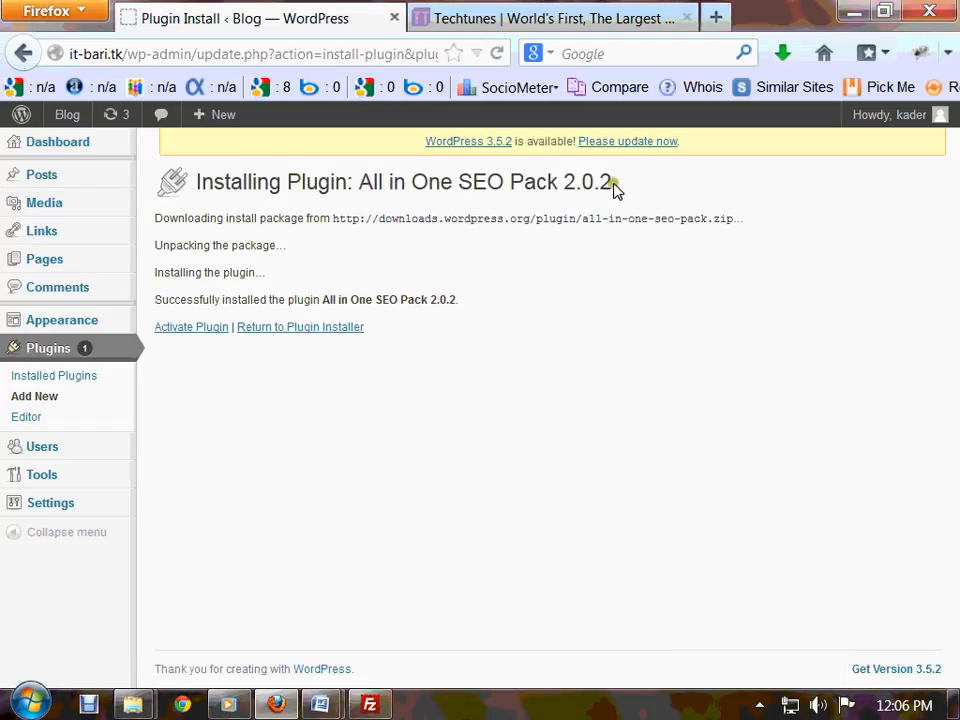
{"action": "left_click_drag", "start_coordinate": [615, 188], "coordinate": [257, 197]}
{"action": "left_click", "coordinate": [549, 247]}
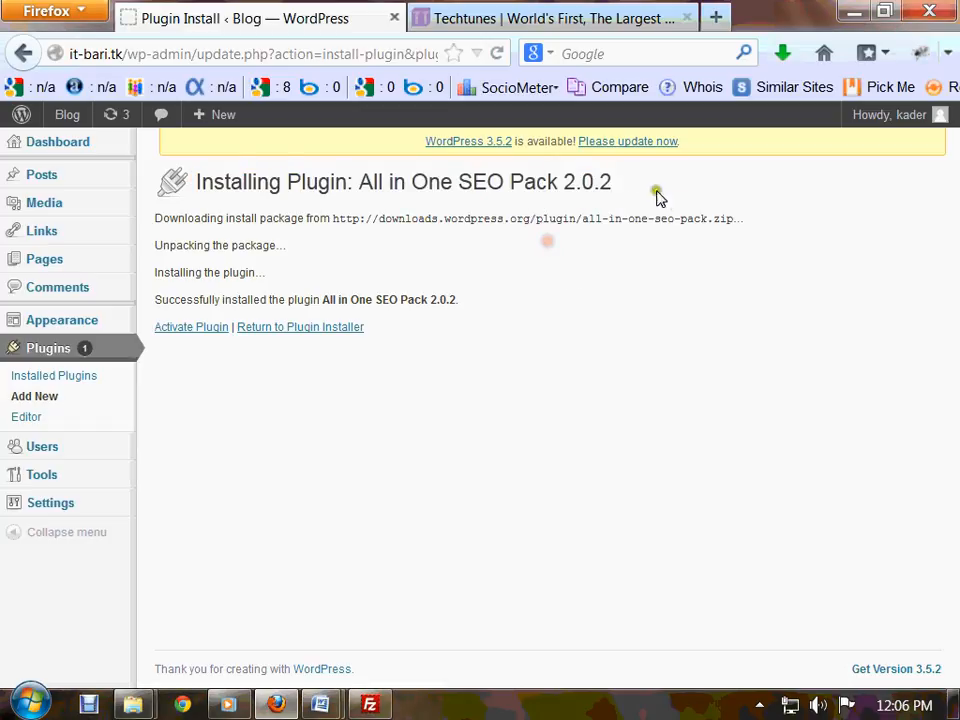
{"action": "left_click_drag", "start_coordinate": [757, 231], "coordinate": [326, 305]}
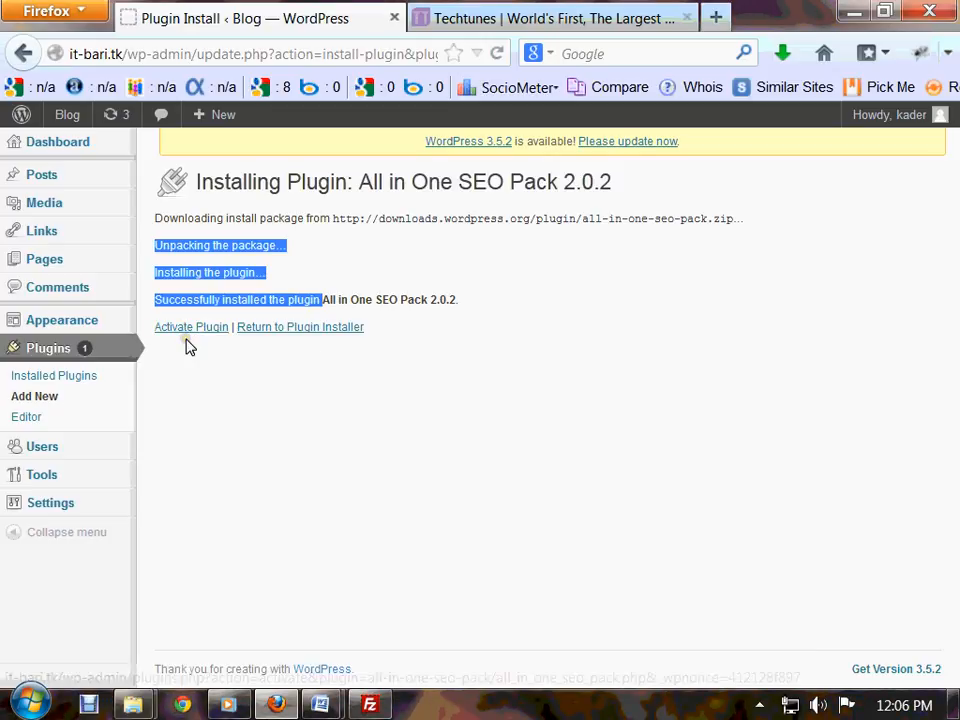
Step: Activate the newly installed All in One SEO Pack plugin and dismiss its welcome notice
{"action": "scroll", "coordinate": [189, 346], "scroll_direction": "up", "scroll_amount": 2}
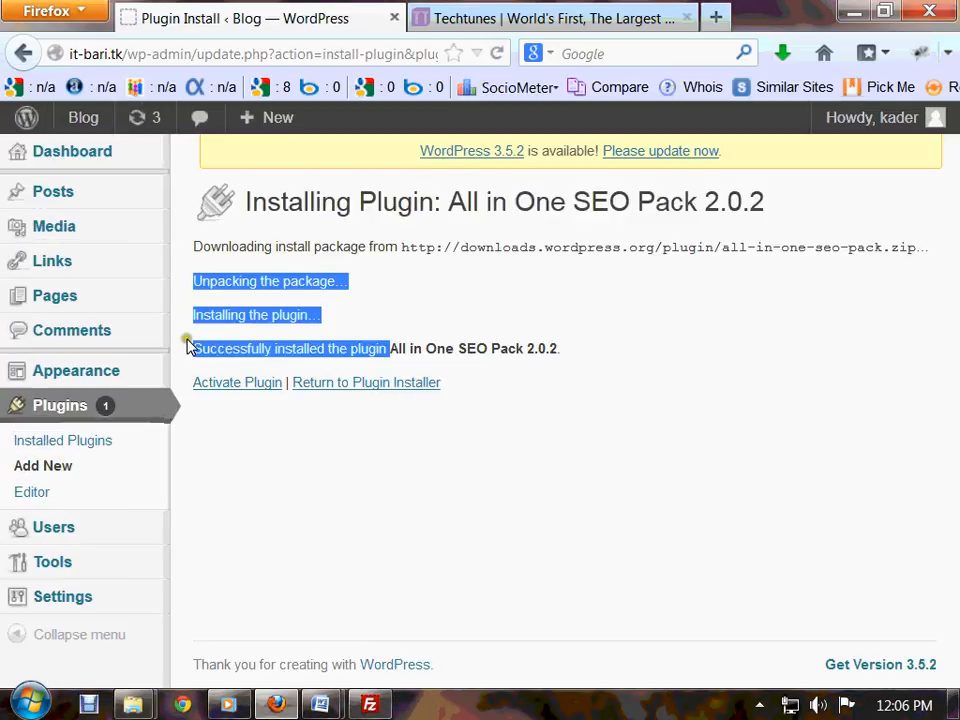
{"action": "left_click", "coordinate": [234, 389]}
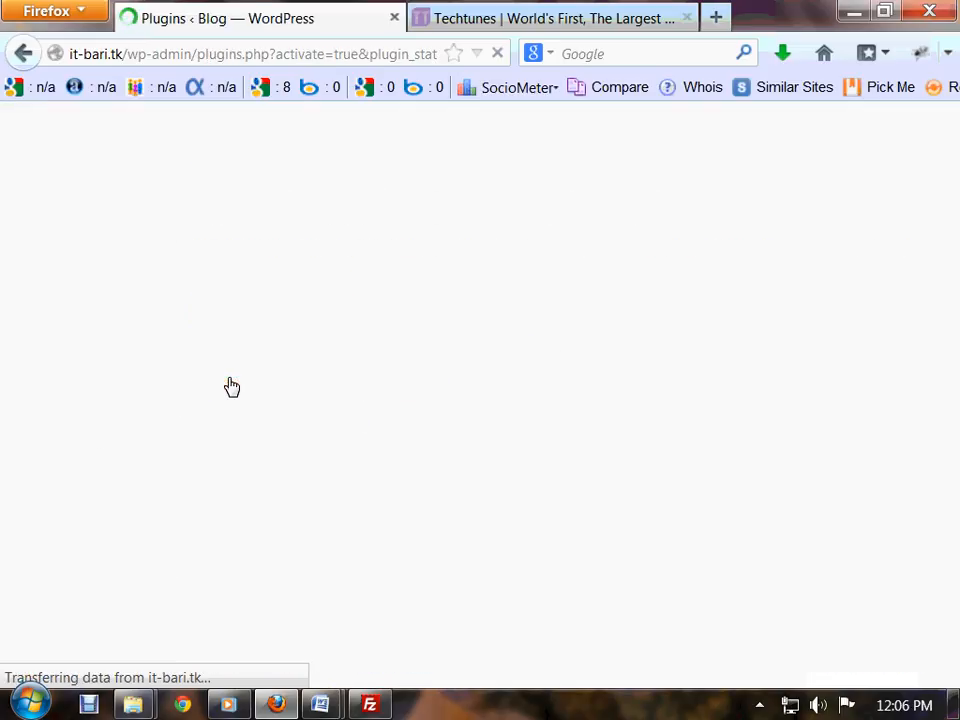
{"action": "scroll", "coordinate": [429, 521], "scroll_direction": "down", "scroll_amount": 2}
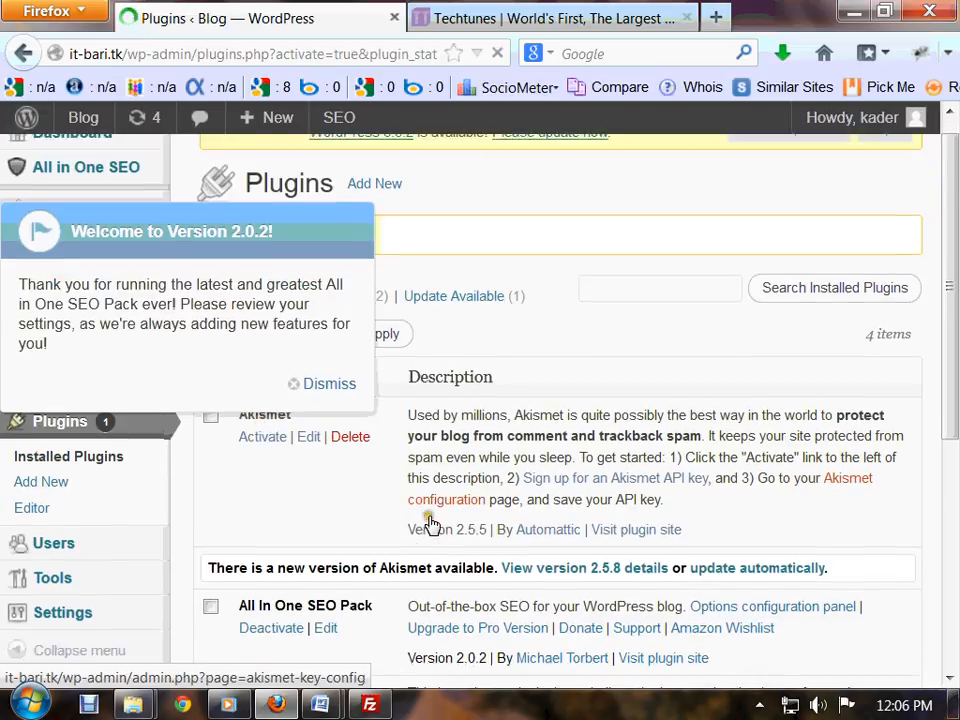
{"action": "scroll", "coordinate": [350, 418], "scroll_direction": "up", "scroll_amount": 3}
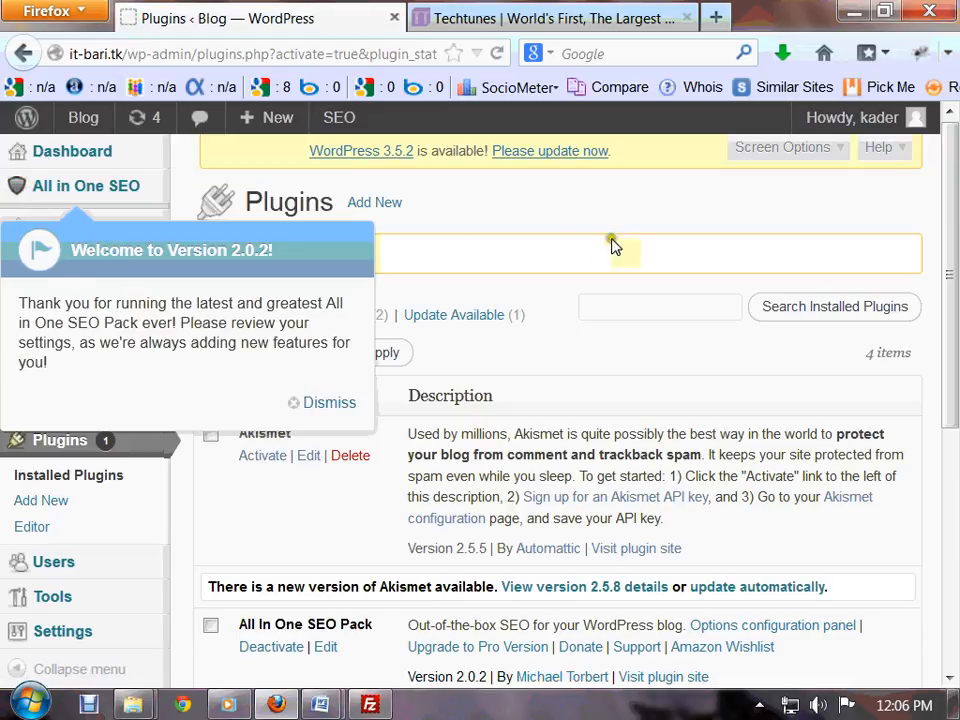
{"action": "left_click", "coordinate": [305, 402]}
Step: Open the editor for adding a new blog post
{"action": "mouse_move", "coordinate": [26, 186]}
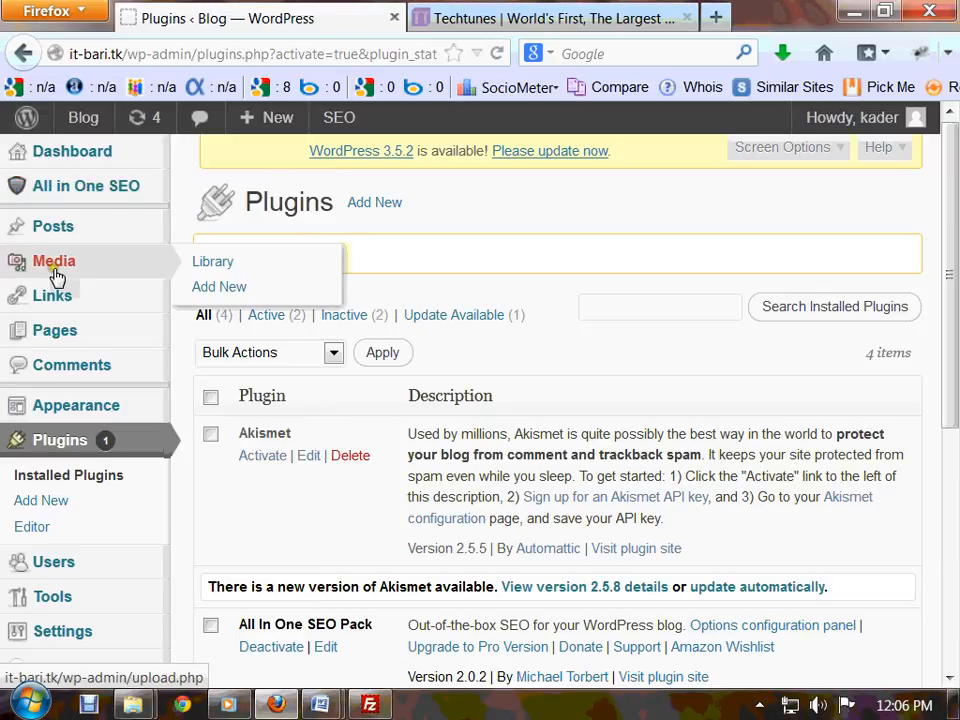
{"action": "mouse_move", "coordinate": [56, 240]}
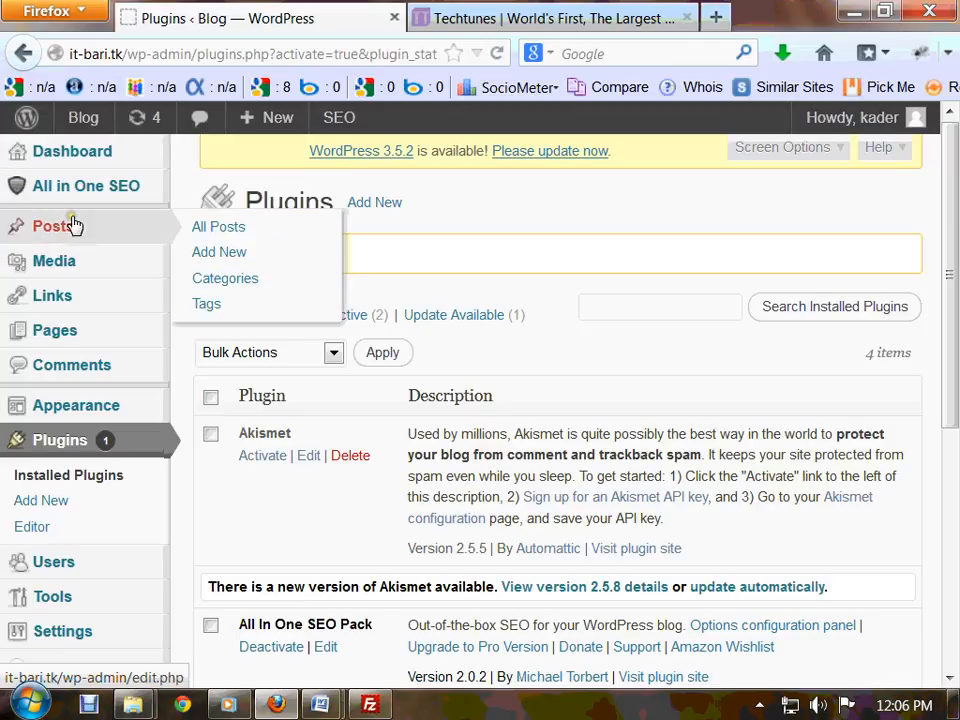
{"action": "left_click", "coordinate": [190, 253]}
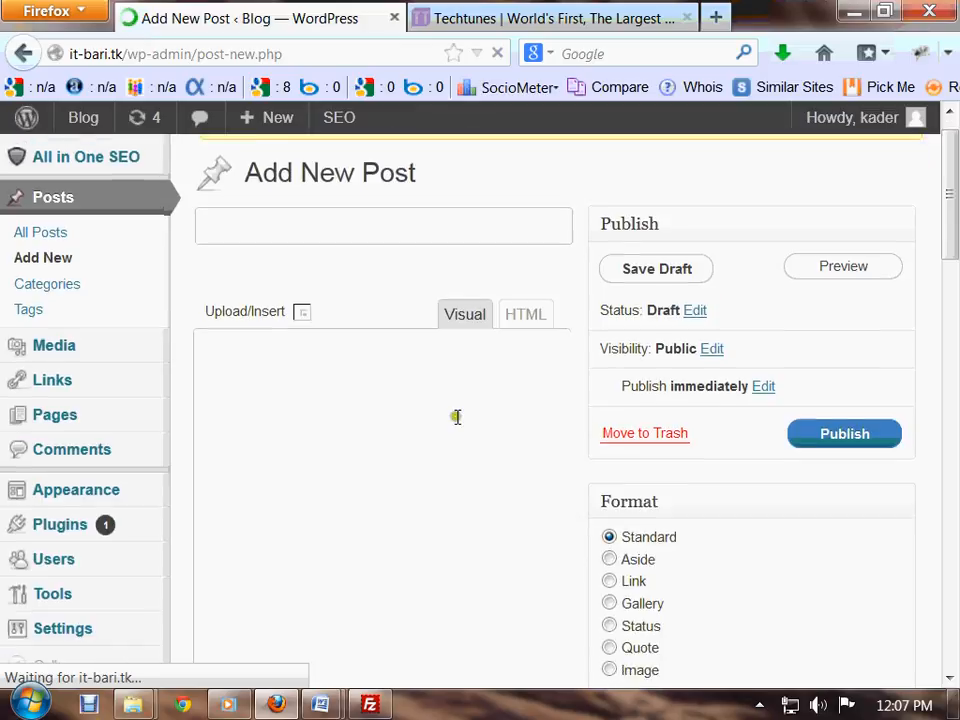
{"action": "left_click", "coordinate": [649, 18]}
{"action": "left_click", "coordinate": [264, 18]}
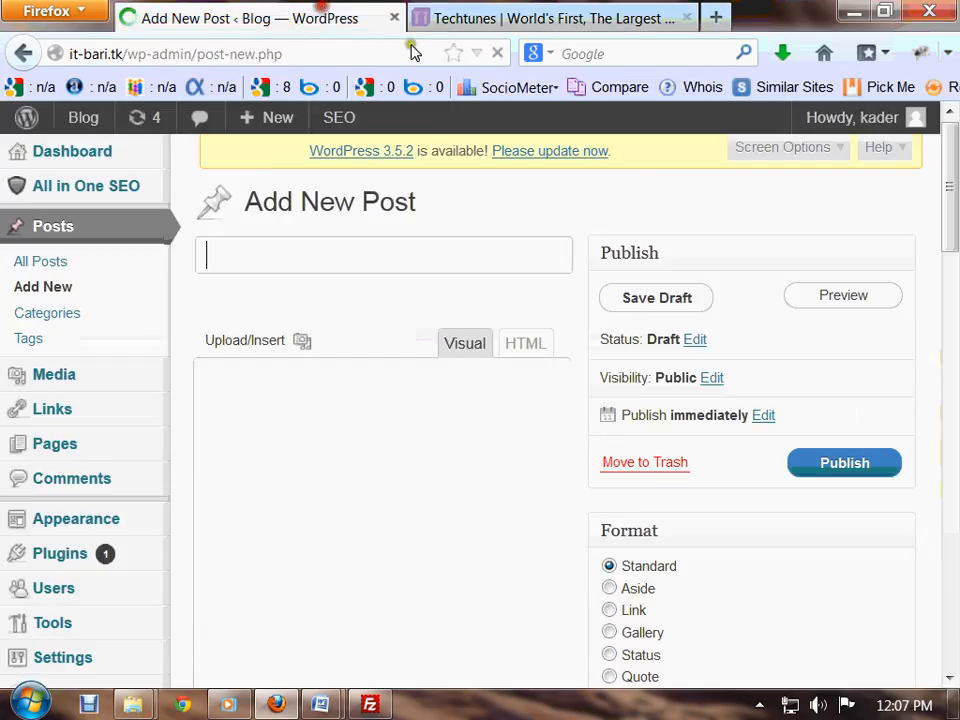
Step: Search Google for "free article" in a new browser tab and return to the new post editor
{"action": "left_click", "coordinate": [715, 17]}
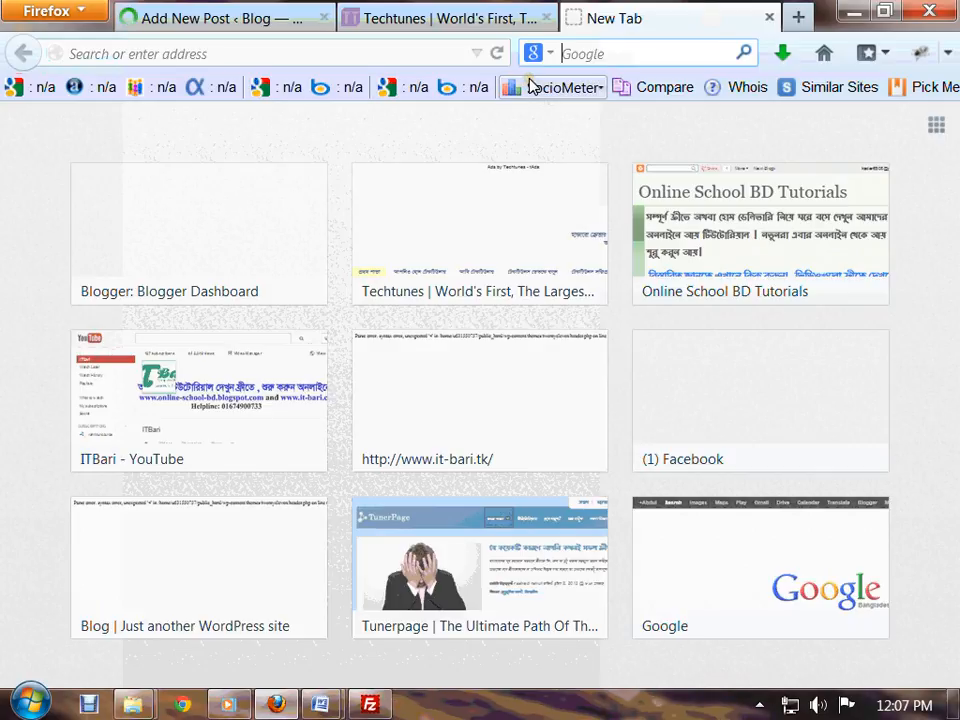
{"action": "type", "text": "free a"}
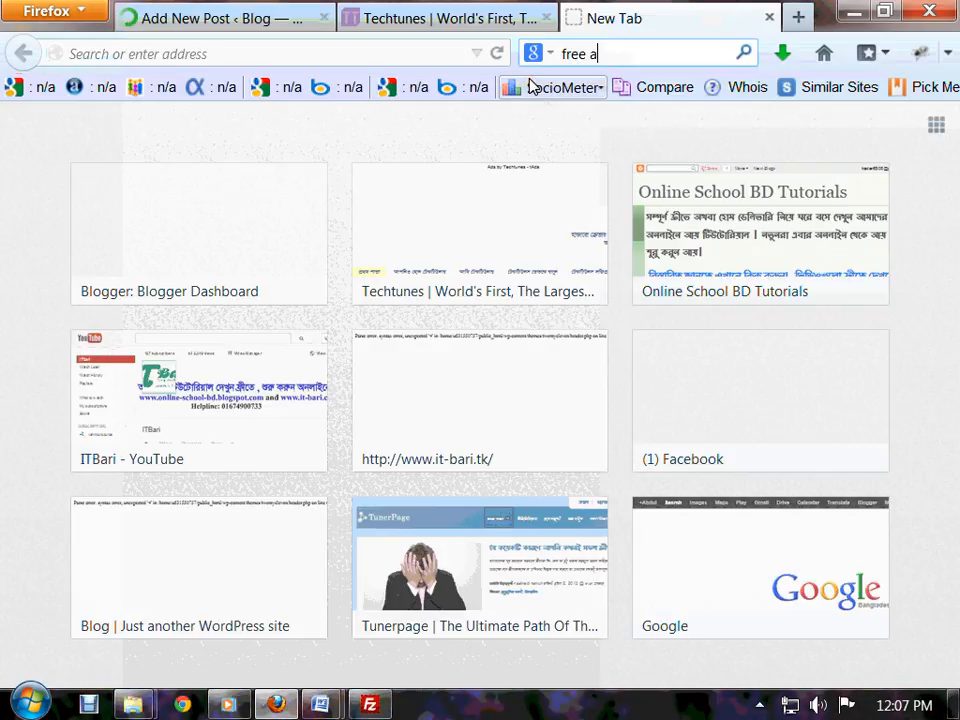
{"action": "type", "text": "rticle"}
{"action": "key", "text": "Return"}
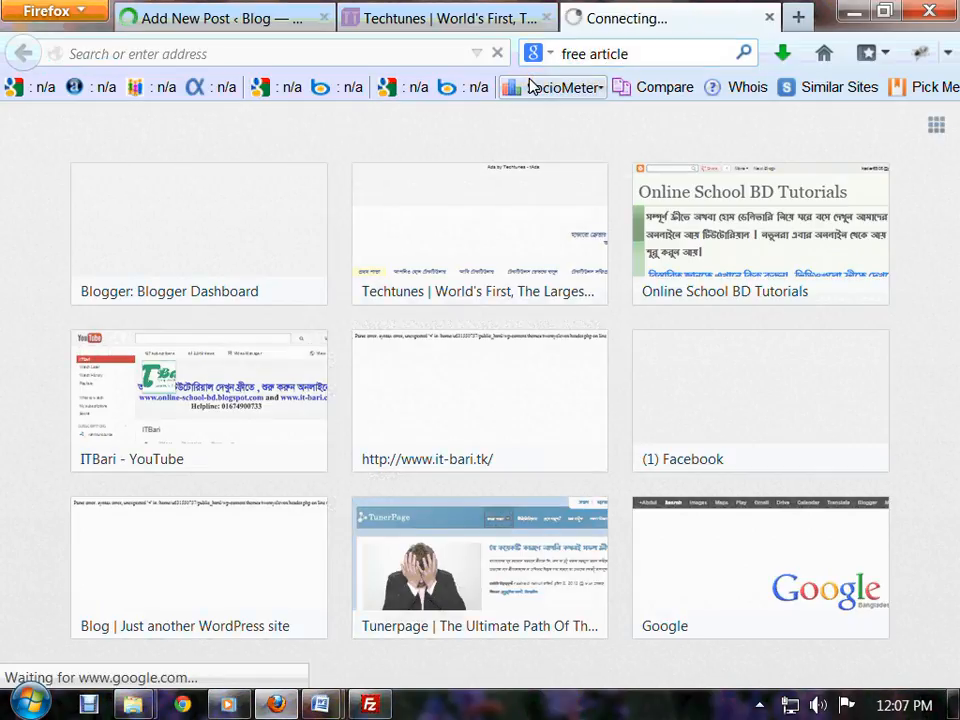
{"action": "left_click", "coordinate": [190, 15]}
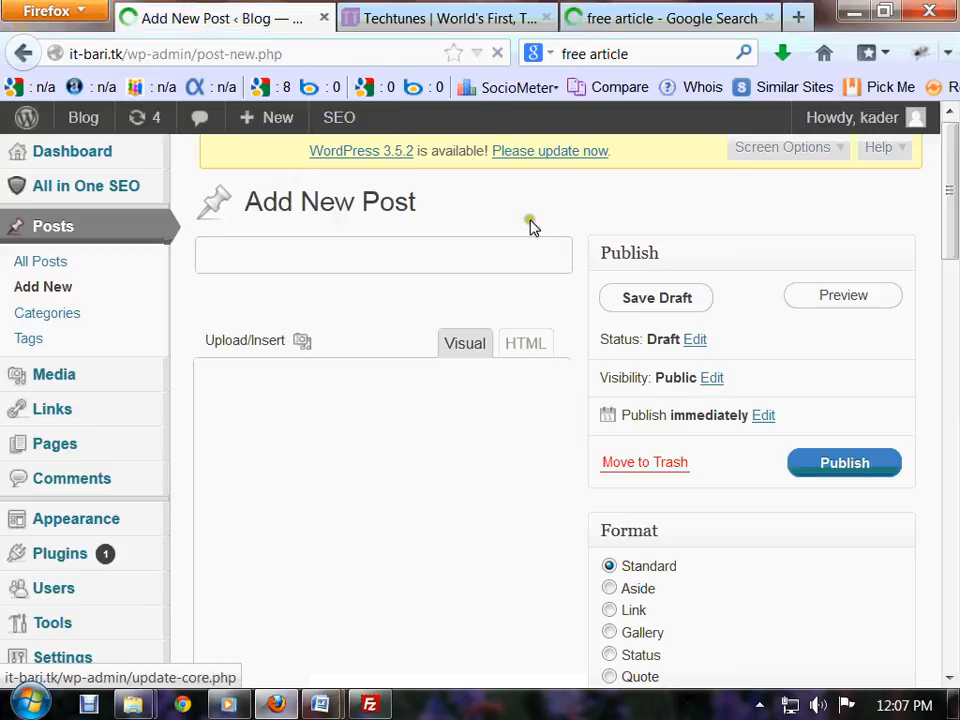
Step: Open the ArticlesBase.com free articles directory from the Google results and return to the new post editor
{"action": "left_click", "coordinate": [615, 18]}
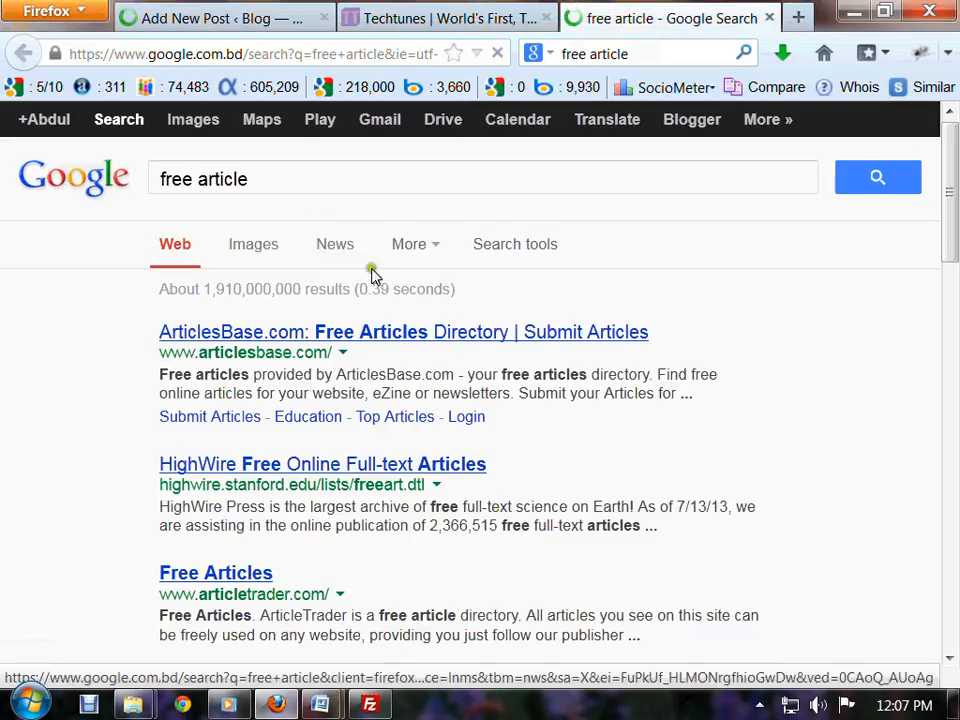
{"action": "left_click", "coordinate": [268, 333]}
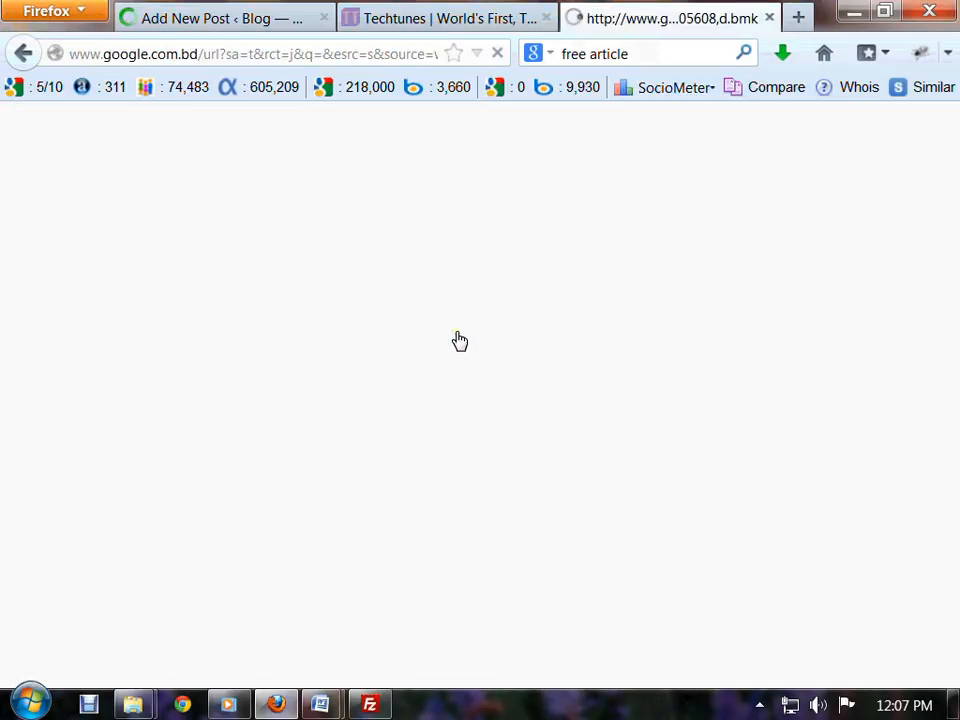
{"action": "left_click", "coordinate": [272, 26]}
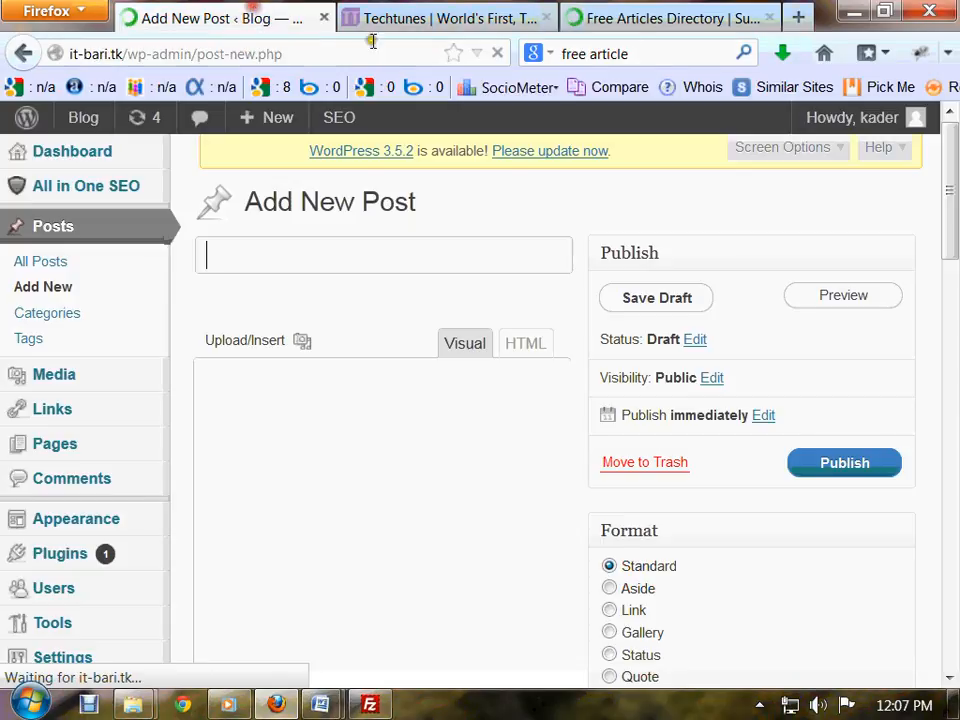
{"action": "left_click", "coordinate": [707, 22]}
{"action": "left_click", "coordinate": [245, 20]}
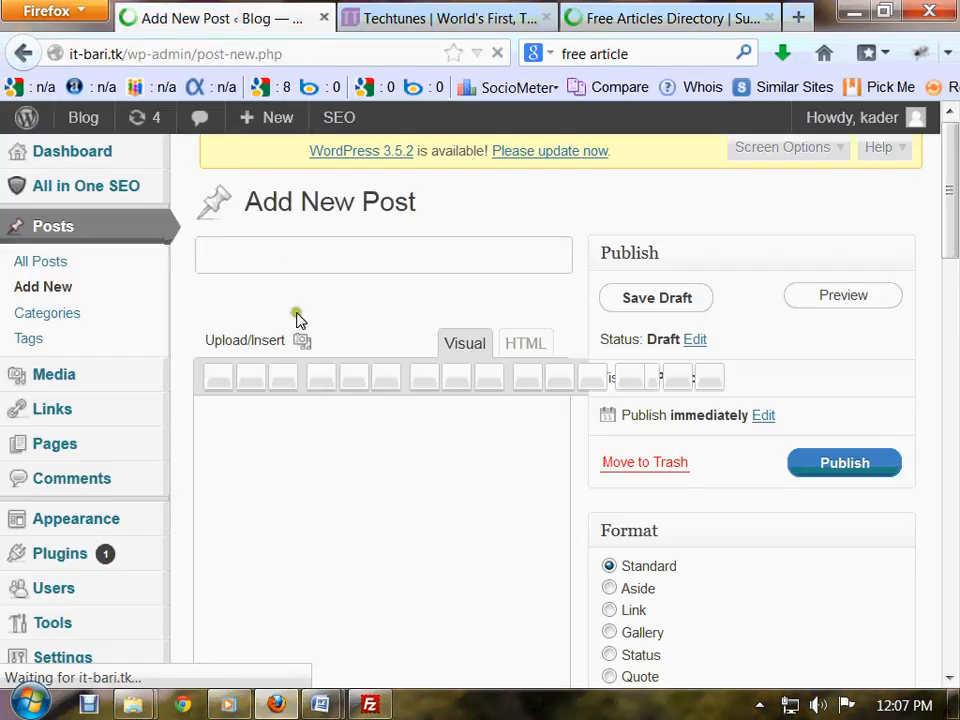
Step: Examine the All in One SEO Pack section of the new post, including its preview snippet, title, description and keywords fields
{"action": "scroll", "coordinate": [300, 318], "scroll_direction": "down", "scroll_amount": 5}
{"action": "scroll", "coordinate": [315, 336], "scroll_direction": "up", "scroll_amount": 6}
{"action": "scroll", "coordinate": [321, 330], "scroll_direction": "down", "scroll_amount": 6}
{"action": "scroll", "coordinate": [321, 328], "scroll_direction": "down", "scroll_amount": 4}
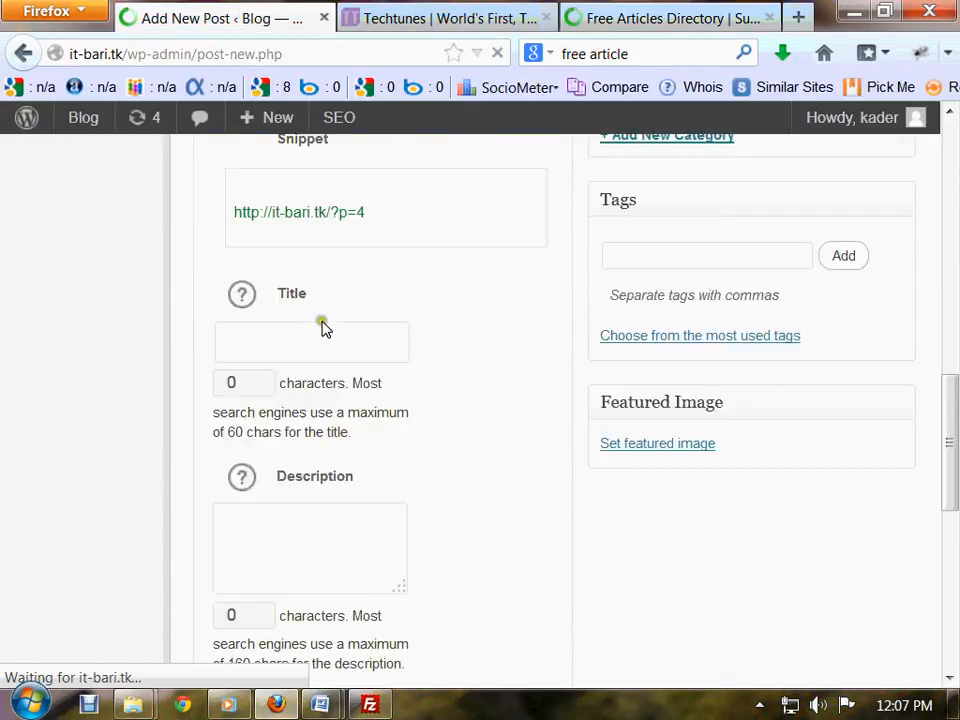
{"action": "scroll", "coordinate": [322, 328], "scroll_direction": "up", "scroll_amount": 3}
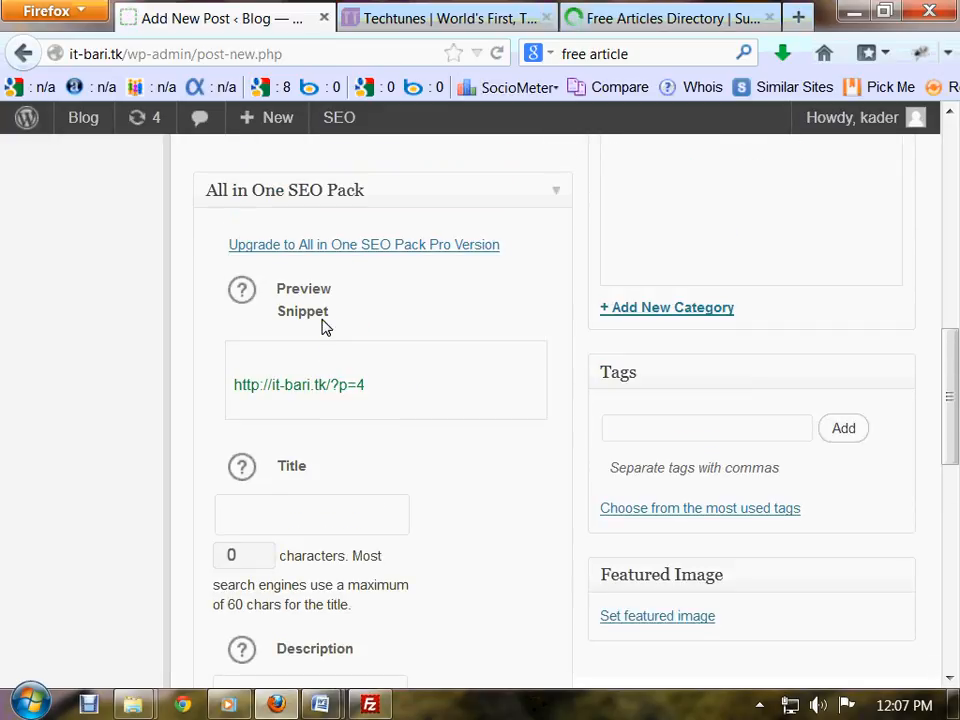
{"action": "key", "text": "ctrl+minus"}
{"action": "key", "text": "ctrl+minus"}
{"action": "key", "text": "ctrl+minus"}
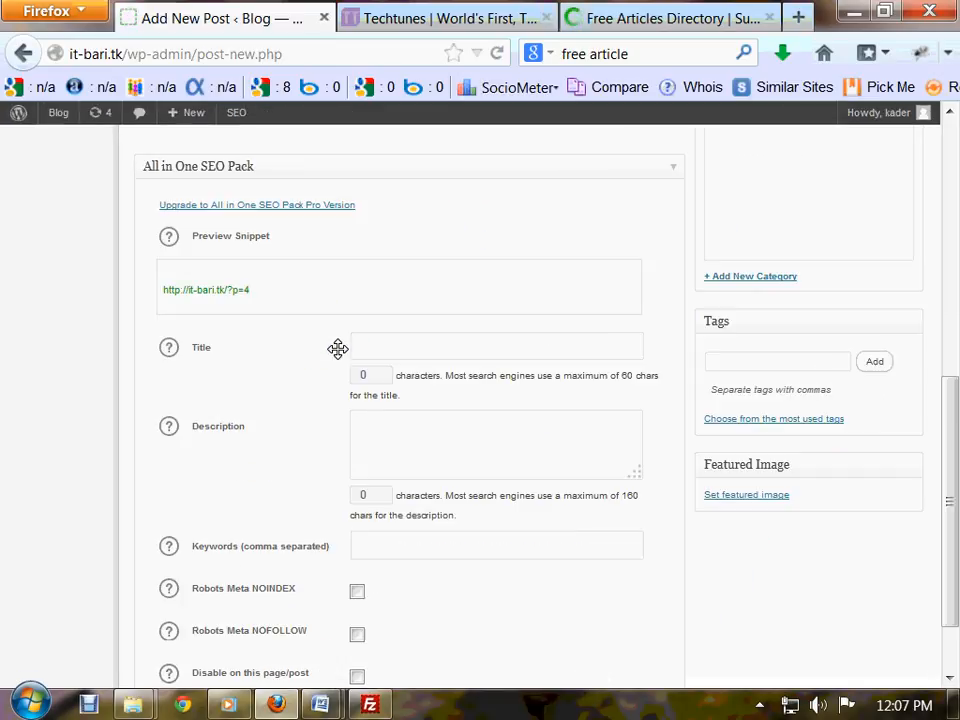
{"action": "key", "text": "ctrl+plus"}
{"action": "scroll", "coordinate": [338, 350], "scroll_direction": "up", "scroll_amount": 1}
{"action": "scroll", "coordinate": [338, 357], "scroll_direction": "up", "scroll_amount": 7}
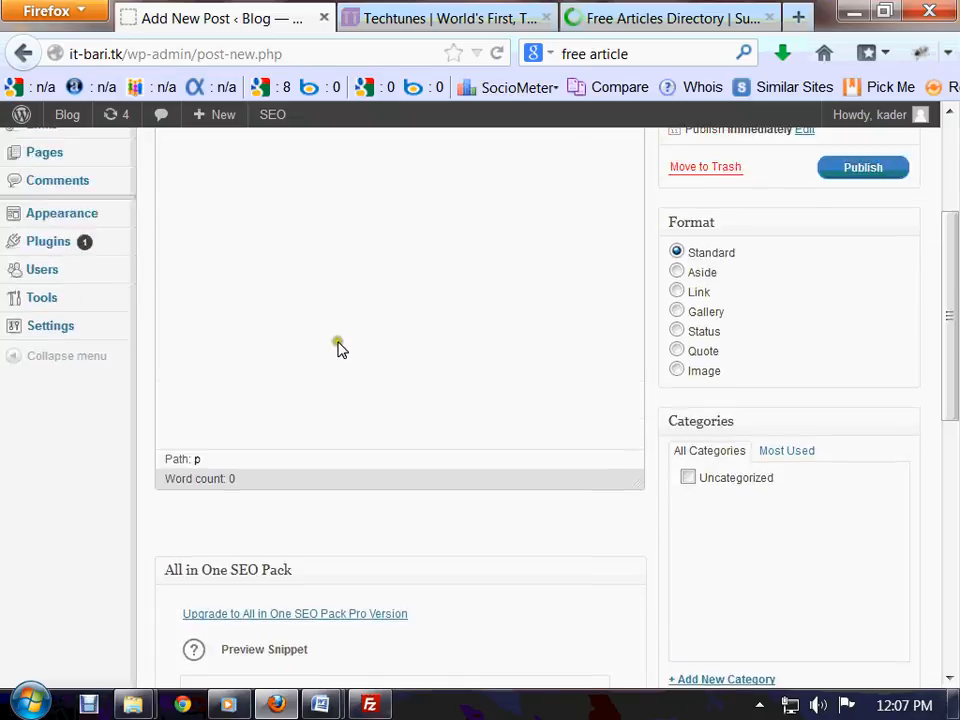
Step: Open the Articlesbase article "Make money through work from home online jobs" and copy its heading into the new post's title
{"action": "left_click", "coordinate": [256, 223]}
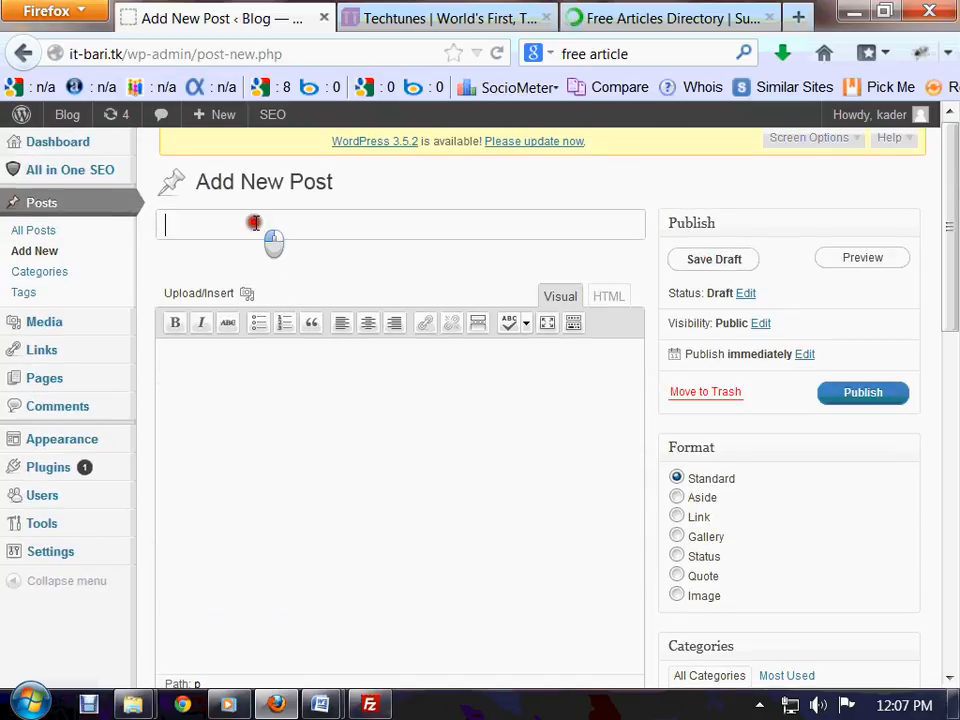
{"action": "left_click", "coordinate": [690, 17]}
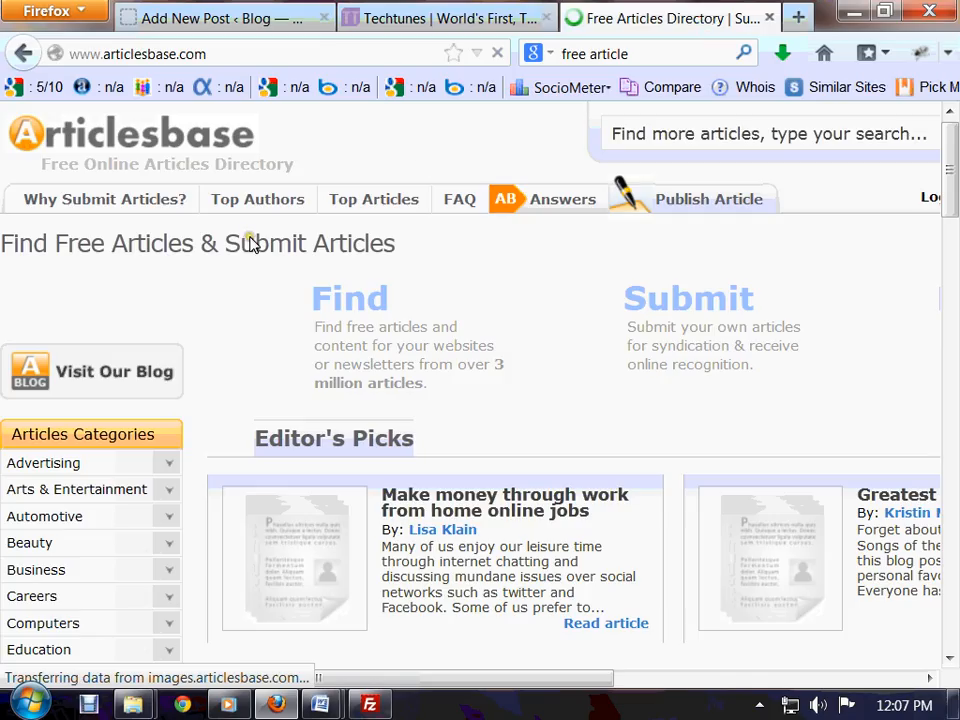
{"action": "left_click", "coordinate": [583, 634]}
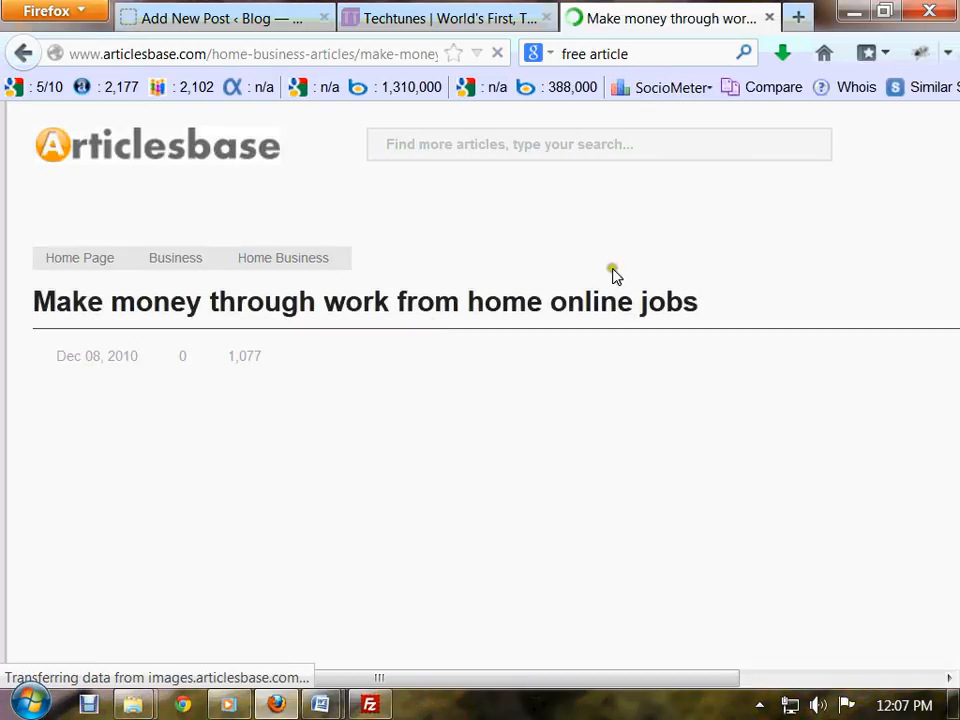
{"action": "left_click_drag", "start_coordinate": [700, 302], "coordinate": [30, 326]}
{"action": "key", "text": "ctrl+c"}
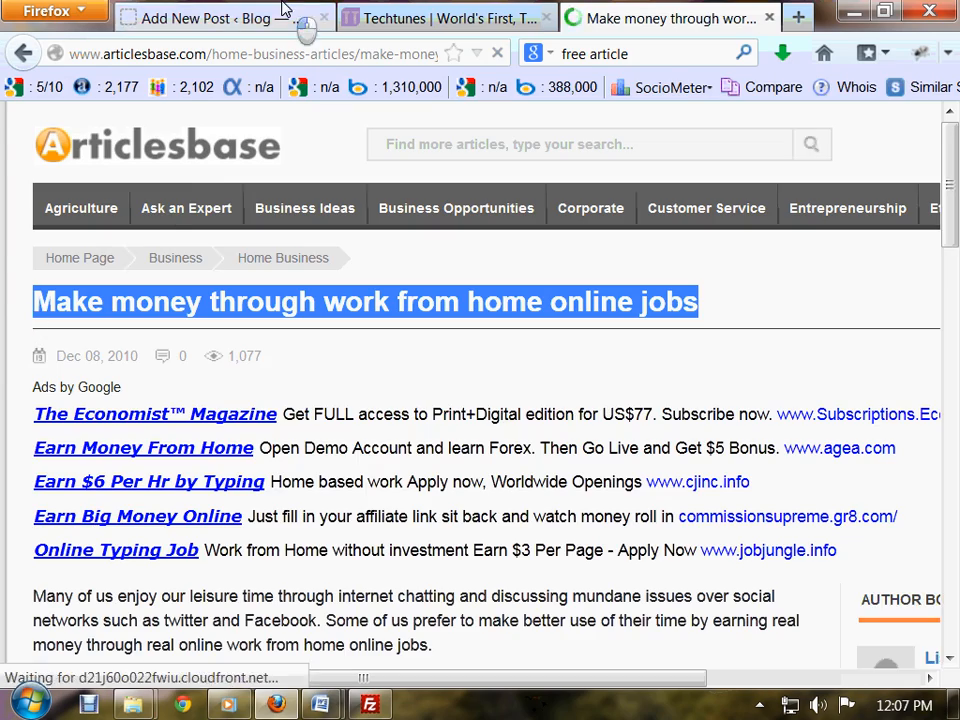
{"action": "left_click", "coordinate": [280, 17]}
{"action": "key", "text": "ctrl+v"}
Step: Copy the article's text, through the paragraph ending "proposed online home job", into the new post's body
{"action": "left_click", "coordinate": [378, 410]}
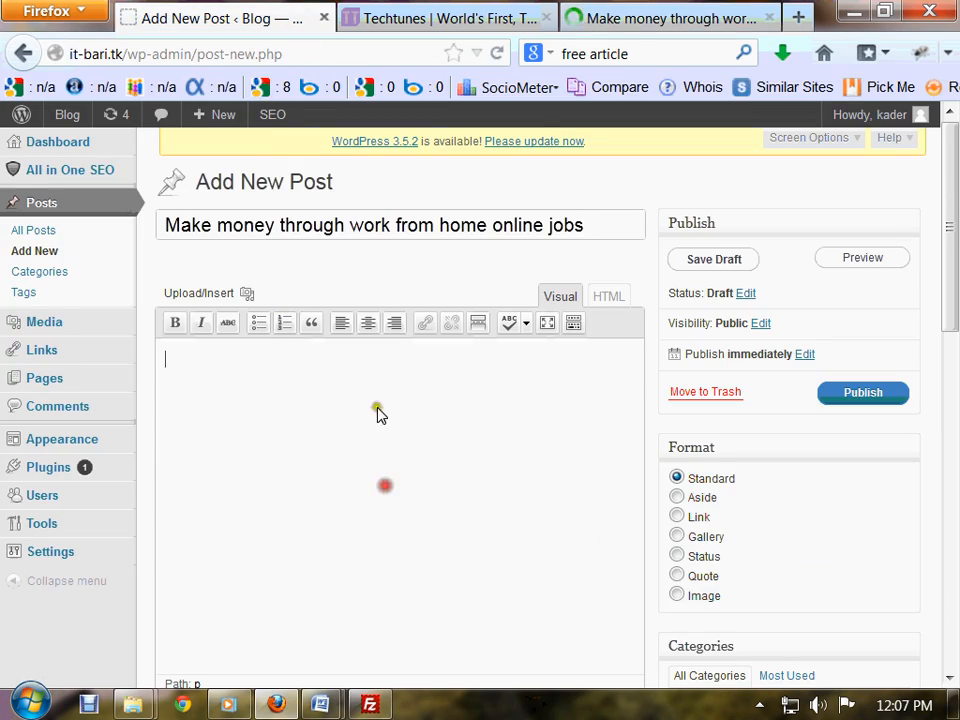
{"action": "left_click", "coordinate": [615, 19]}
{"action": "left_click", "coordinate": [20, 421]}
{"action": "left_click_drag", "start_coordinate": [20, 421], "coordinate": [333, 514]}
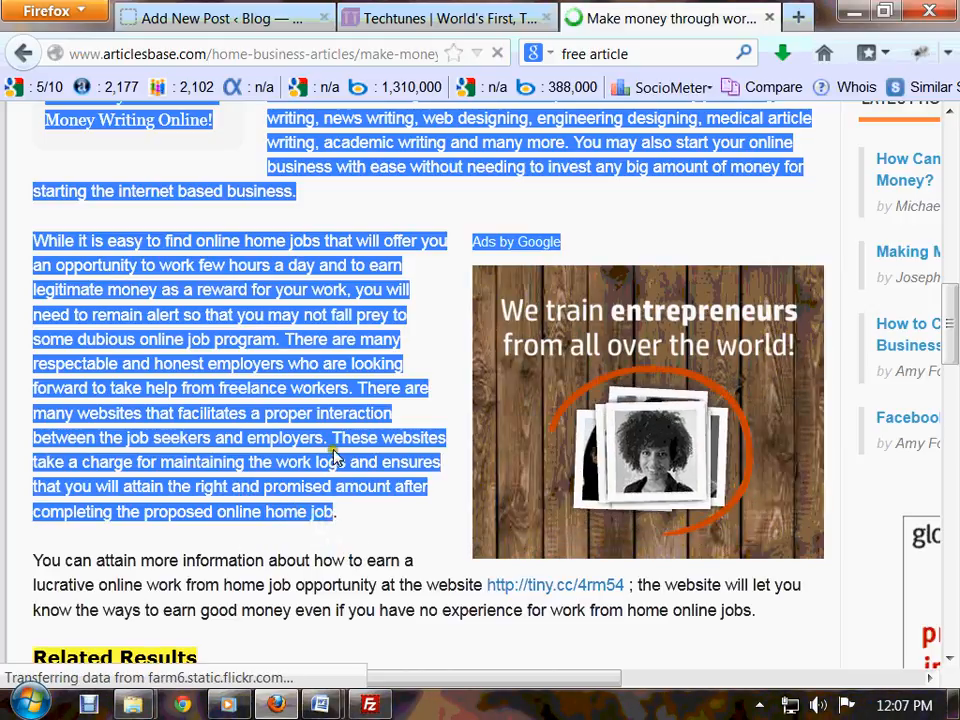
{"action": "left_click", "coordinate": [210, 18]}
{"action": "left_click", "coordinate": [311, 441]}
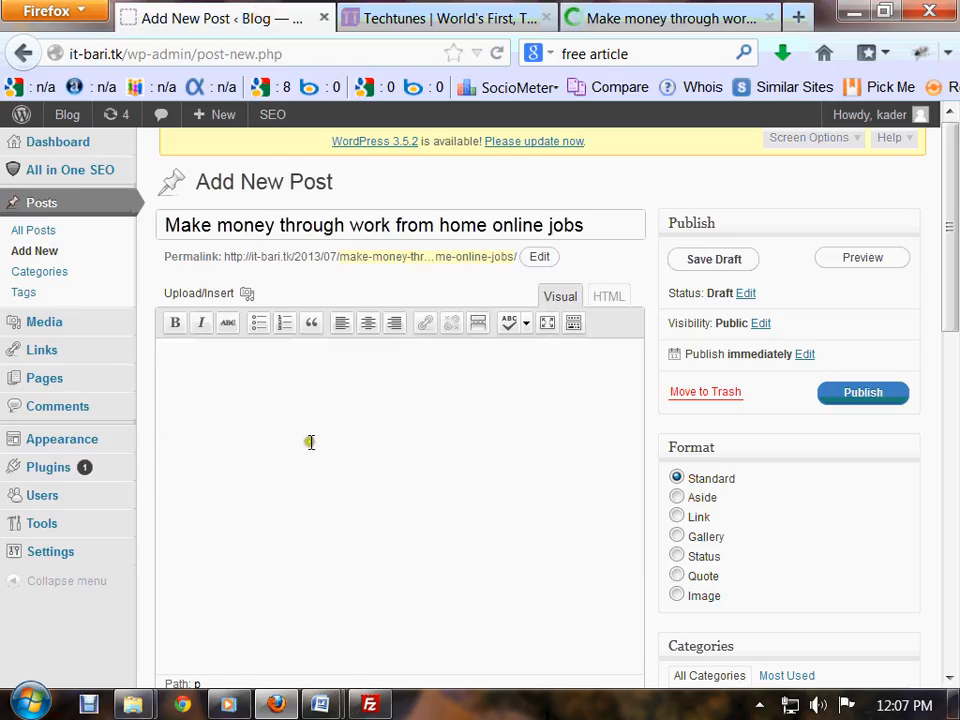
{"action": "key", "text": "ctrl+v"}
Step: Review the All in One SEO Pack fields and compare their title field with the post's own title
{"action": "scroll", "coordinate": [800, 468], "scroll_direction": "down", "scroll_amount": 5}
{"action": "scroll", "coordinate": [800, 468], "scroll_direction": "down", "scroll_amount": 3}
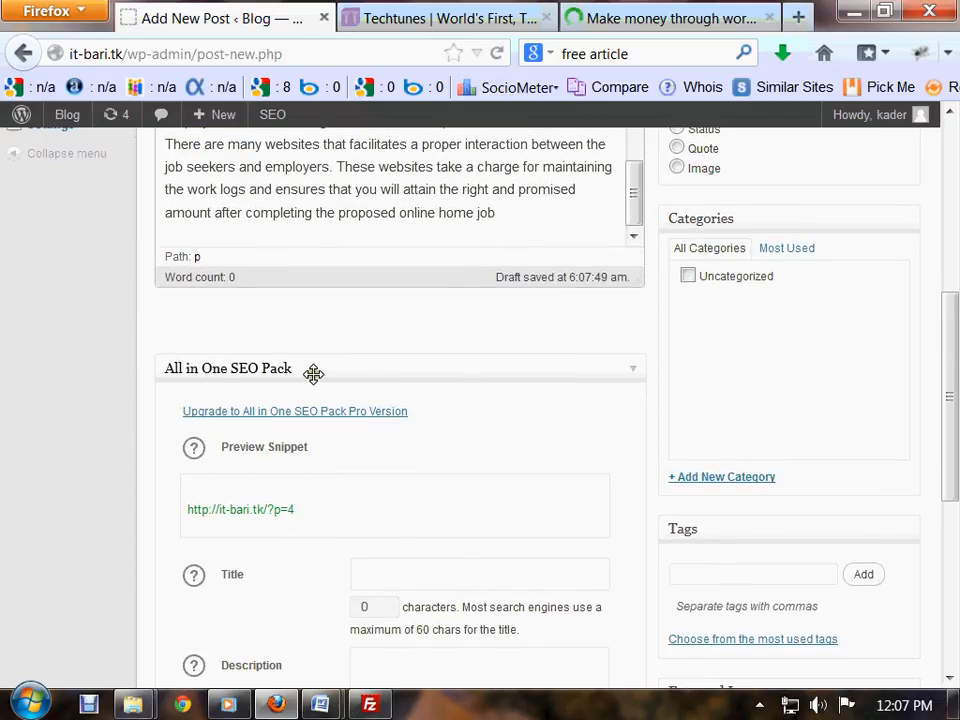
{"action": "scroll", "coordinate": [317, 418], "scroll_direction": "down", "scroll_amount": 4}
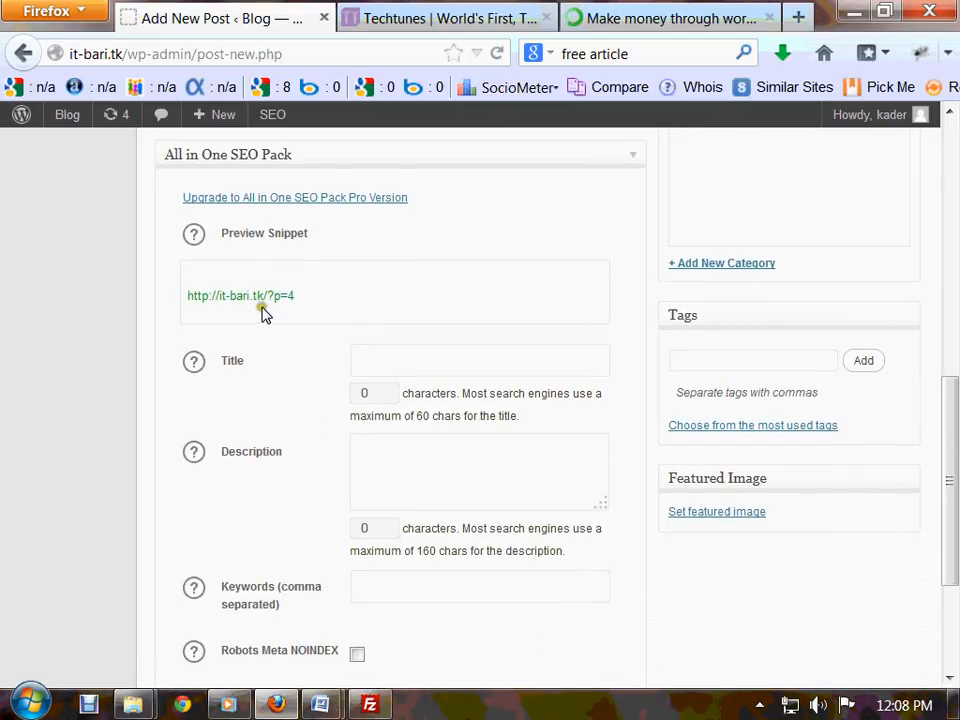
{"action": "left_click", "coordinate": [388, 359]}
{"action": "scroll", "coordinate": [388, 362], "scroll_direction": "up", "scroll_amount": 5}
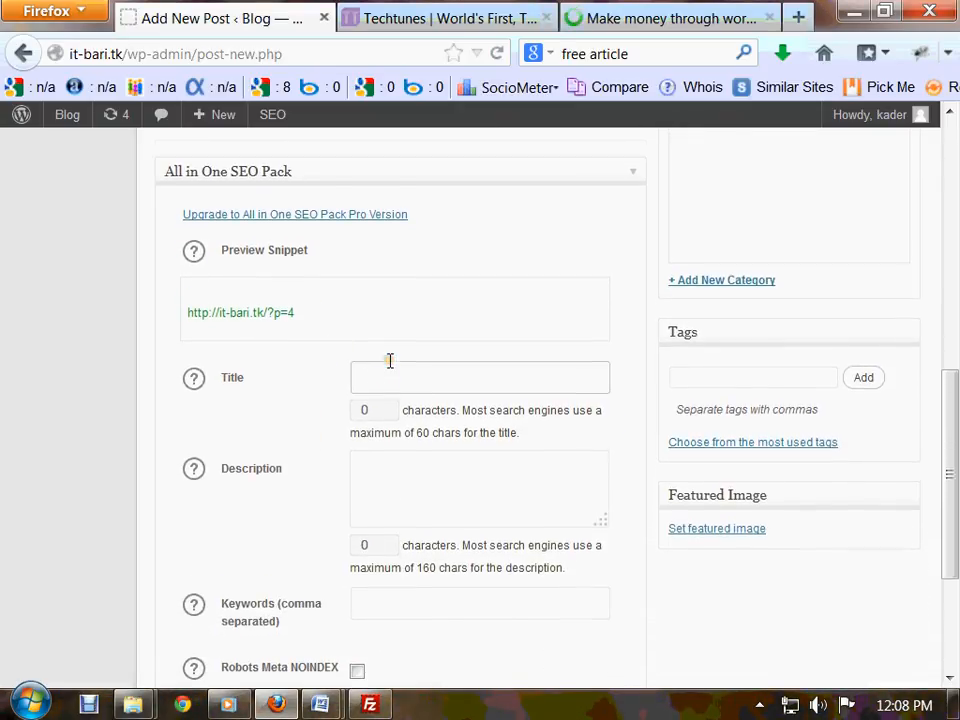
{"action": "scroll", "coordinate": [388, 365], "scroll_direction": "up", "scroll_amount": 7}
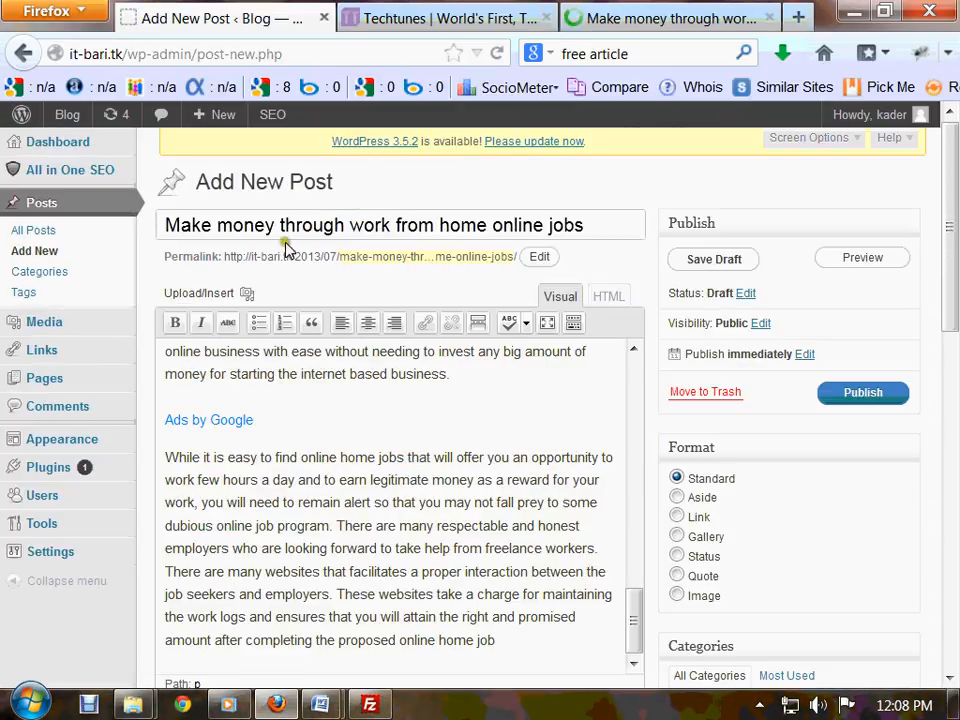
{"action": "triple_click", "coordinate": [595, 232]}
{"action": "scroll", "coordinate": [210, 300], "scroll_direction": "down", "scroll_amount": 10}
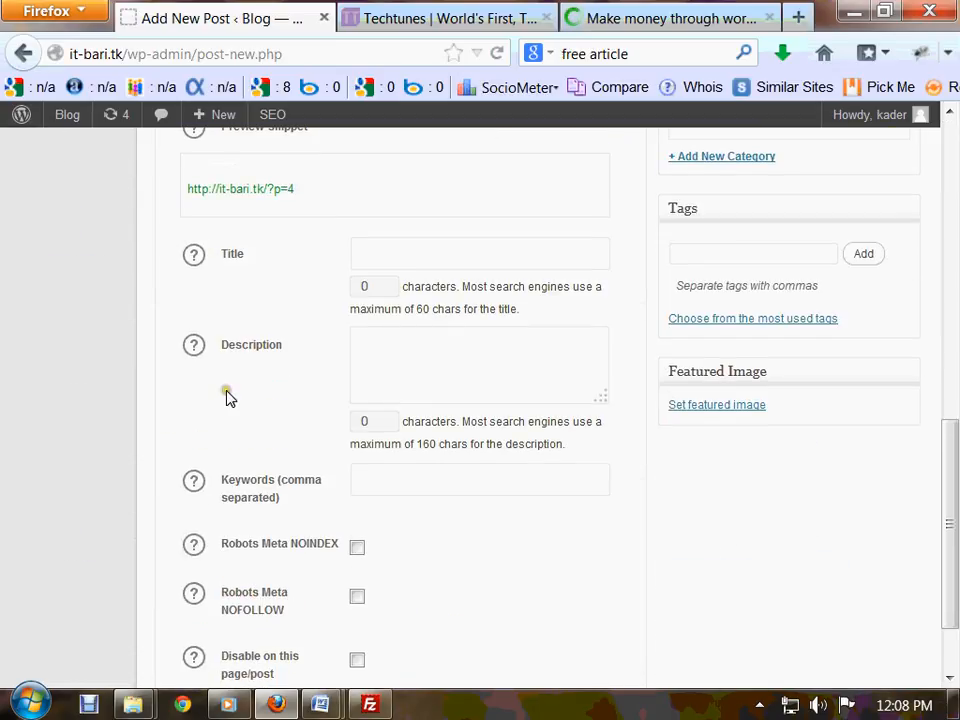
{"action": "left_click", "coordinate": [404, 251]}
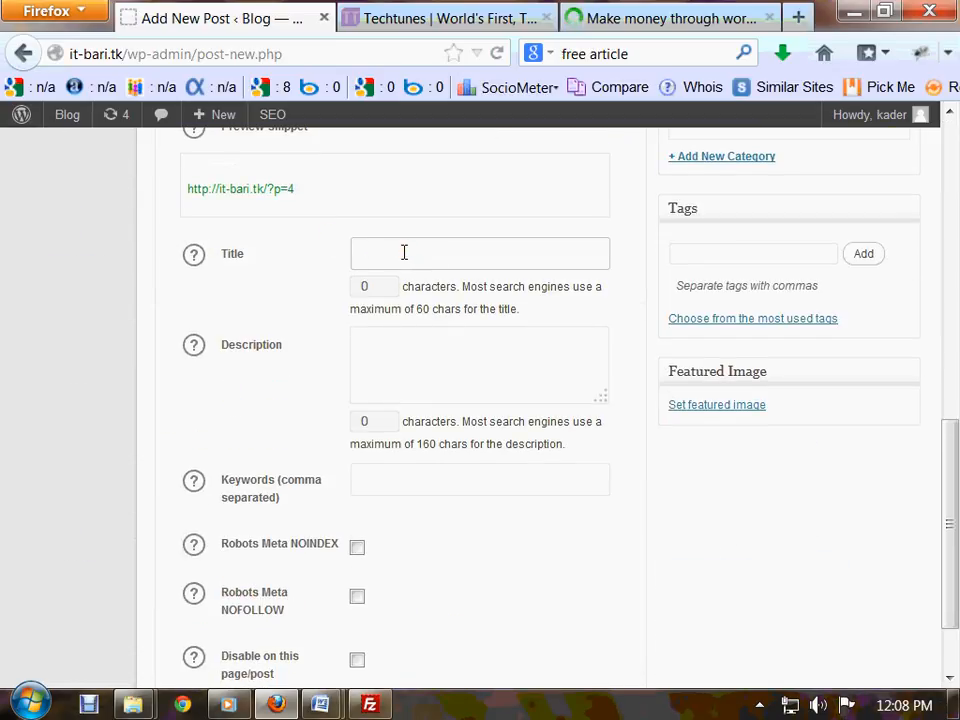
Step: Look over the source article and the pasted post text for wording suited to the SEO title
{"action": "left_click", "coordinate": [617, 27]}
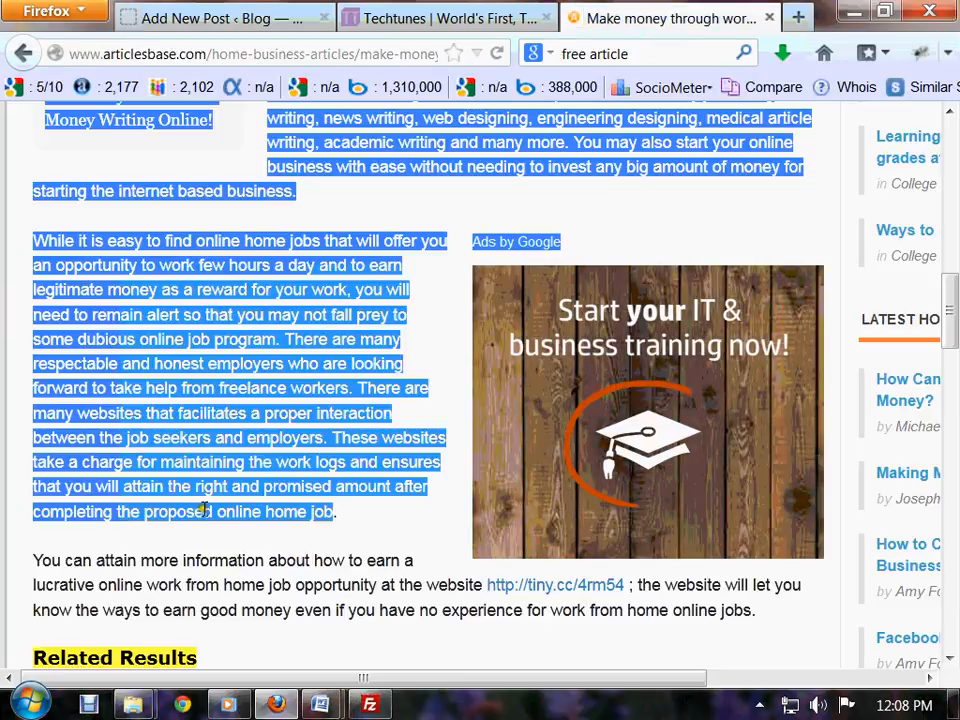
{"action": "scroll", "coordinate": [396, 500], "scroll_direction": "up", "scroll_amount": 15}
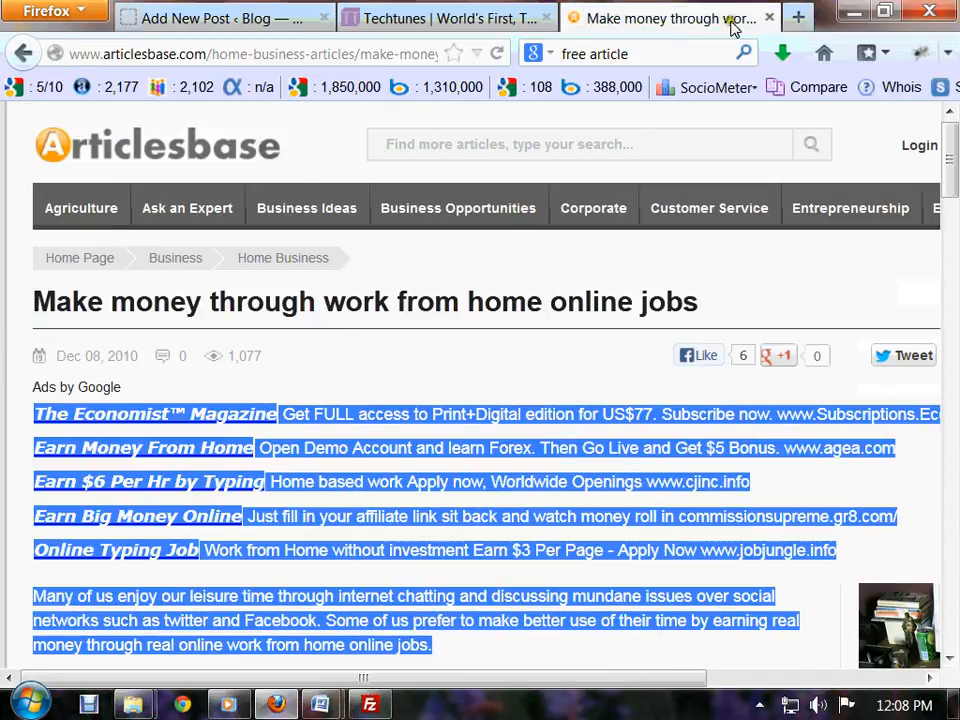
{"action": "left_click", "coordinate": [251, 12]}
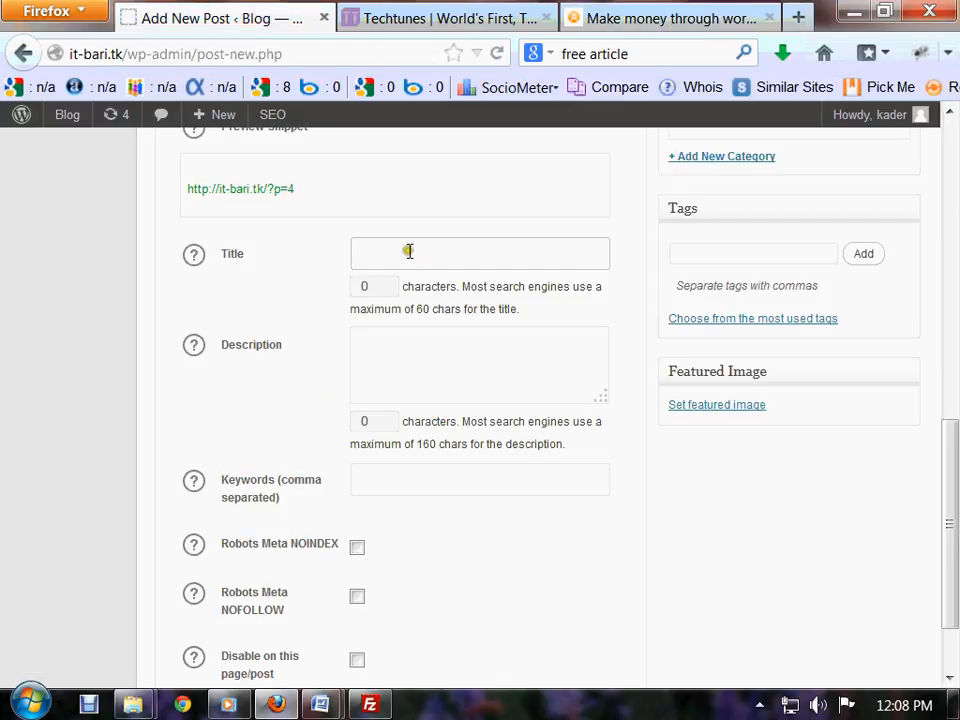
{"action": "left_click", "coordinate": [409, 251]}
{"action": "left_click", "coordinate": [409, 251]}
{"action": "scroll", "coordinate": [407, 251], "scroll_direction": "up", "scroll_amount": 8}
{"action": "scroll", "coordinate": [425, 292], "scroll_direction": "up", "scroll_amount": 3}
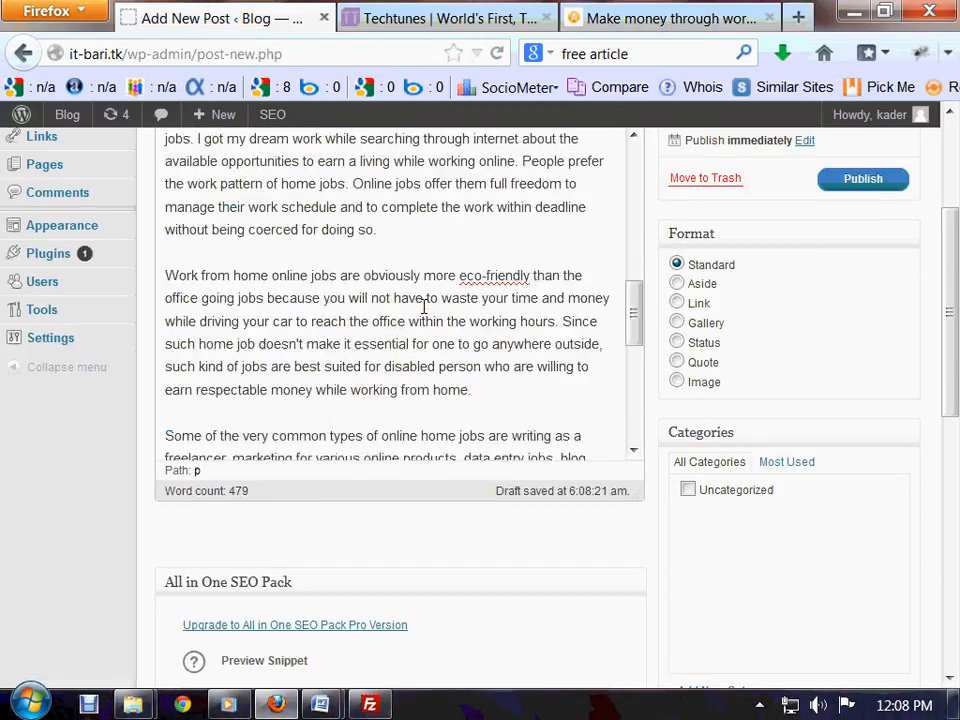
{"action": "scroll", "coordinate": [568, 392], "scroll_direction": "down", "scroll_amount": 8}
Step: Enter "monwy earning title" as the post's title in the All in One SEO Pack section
{"action": "left_click", "coordinate": [470, 471]}
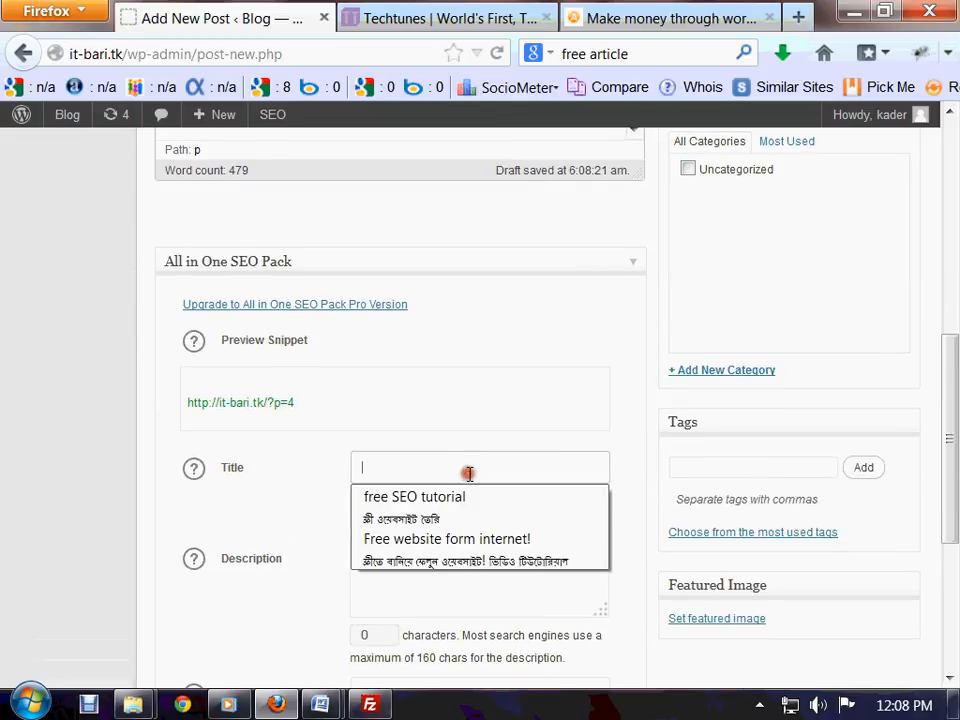
{"action": "type", "text": "mo"}
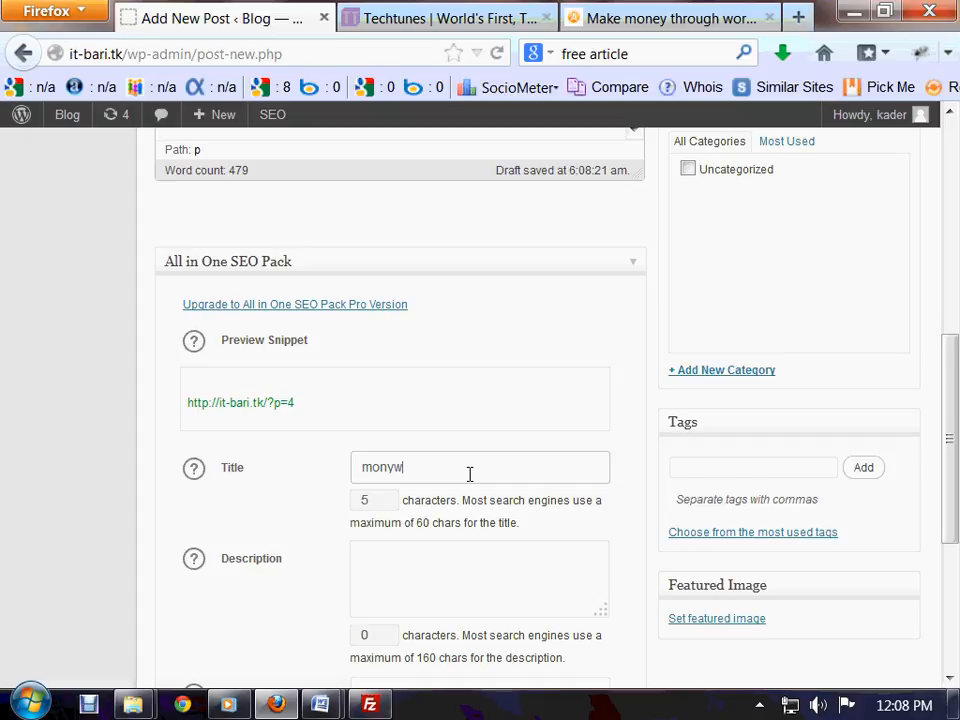
{"action": "type", "text": "nwy earl"}
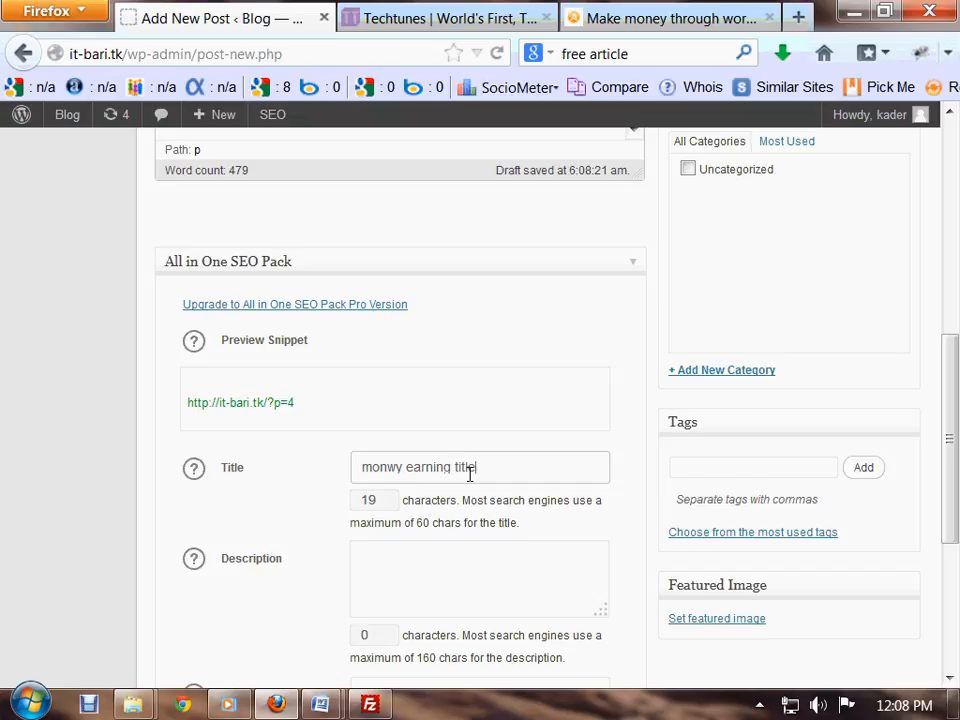
Step: Enter the SEO description "this post is about money earning from home and abroad." and highlight its text
{"action": "scroll", "coordinate": [450, 490], "scroll_direction": "down", "scroll_amount": 4}
{"action": "left_click", "coordinate": [445, 373]}
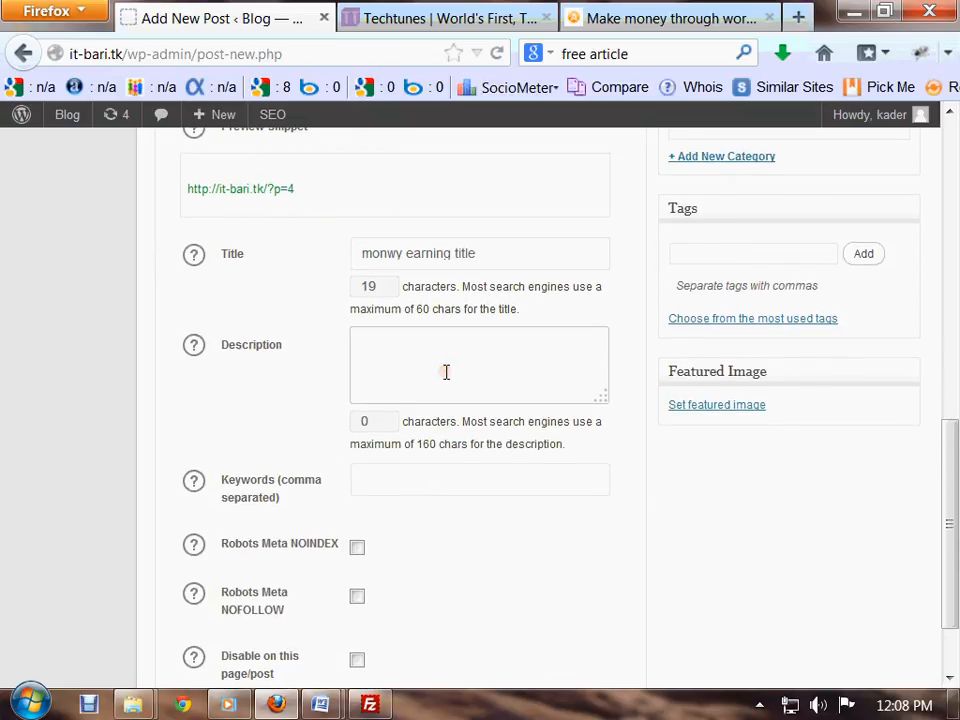
{"action": "scroll", "coordinate": [447, 377], "scroll_direction": "up", "scroll_amount": 10}
{"action": "scroll", "coordinate": [447, 377], "scroll_direction": "up", "scroll_amount": 3}
{"action": "scroll", "coordinate": [267, 413], "scroll_direction": "down", "scroll_amount": 8}
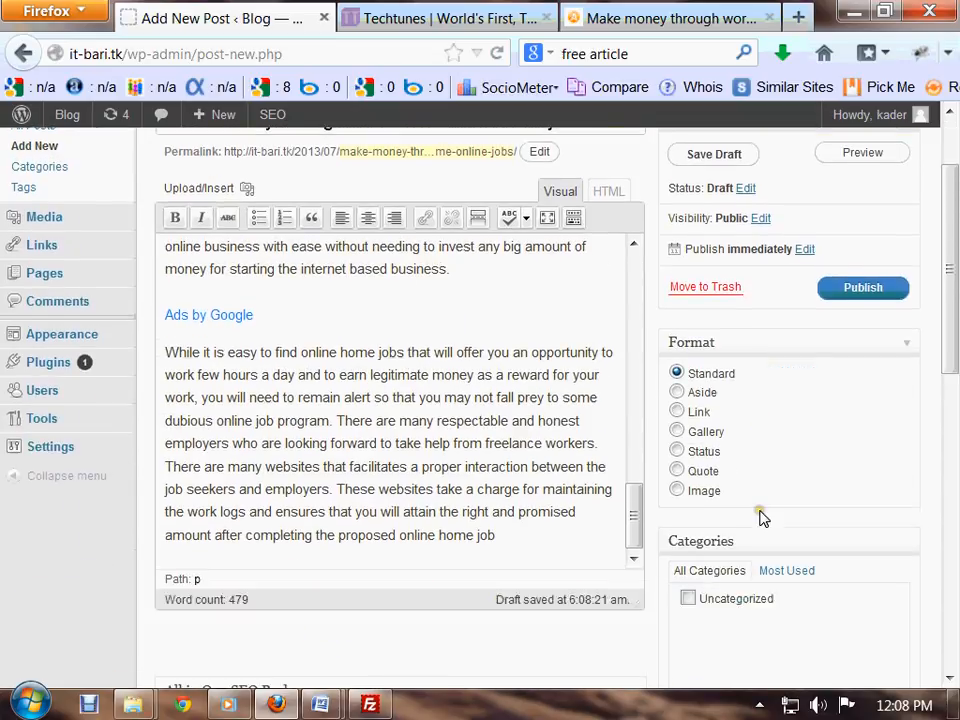
{"action": "left_click", "coordinate": [370, 590]}
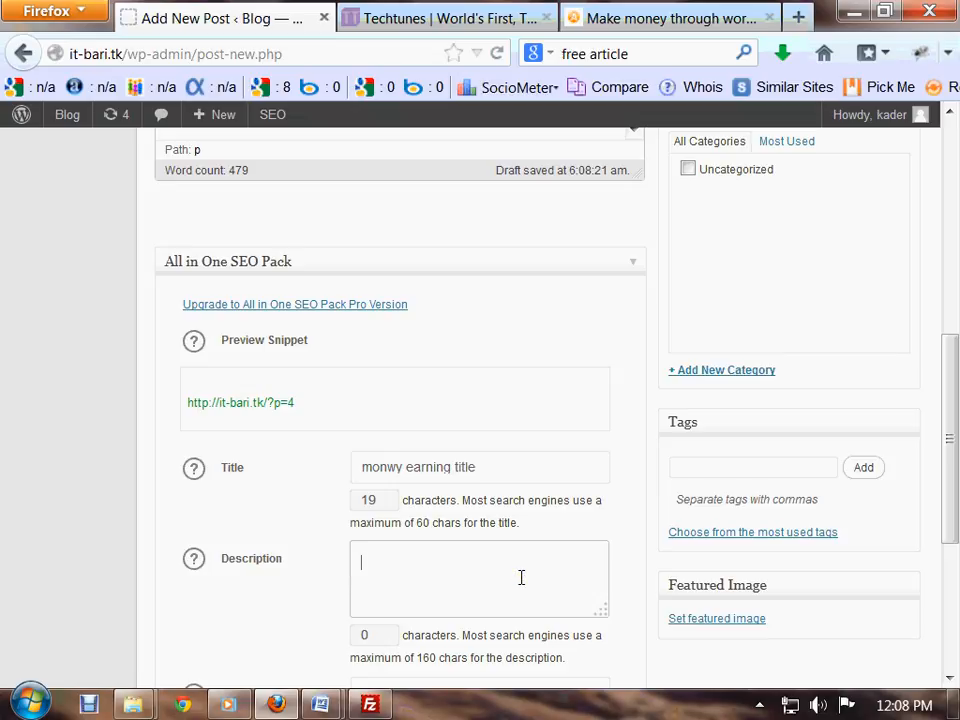
{"action": "type", "text": "This i"}
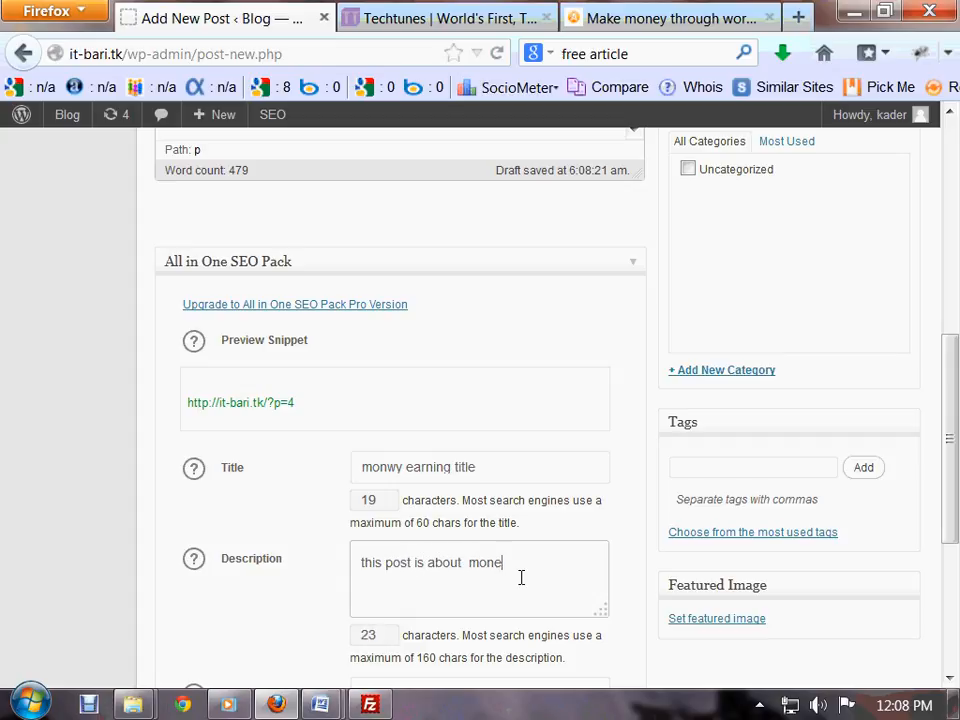
{"action": "type", "text": "from home and abroad."}
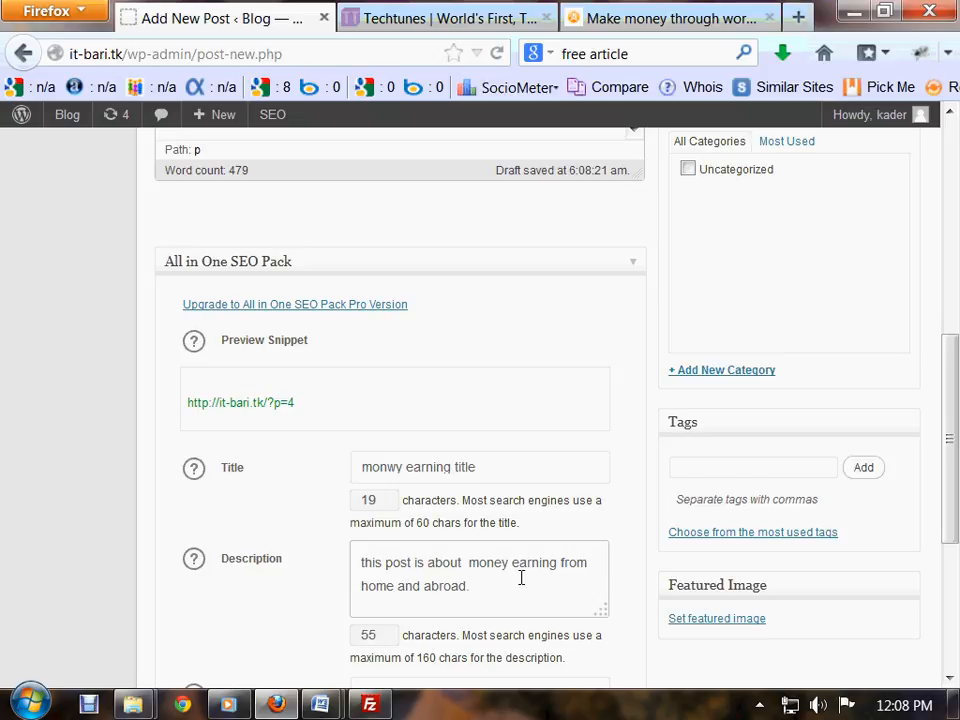
{"action": "scroll", "coordinate": [521, 577], "scroll_direction": "down", "scroll_amount": 5}
{"action": "scroll", "coordinate": [500, 328], "scroll_direction": "up", "scroll_amount": 2}
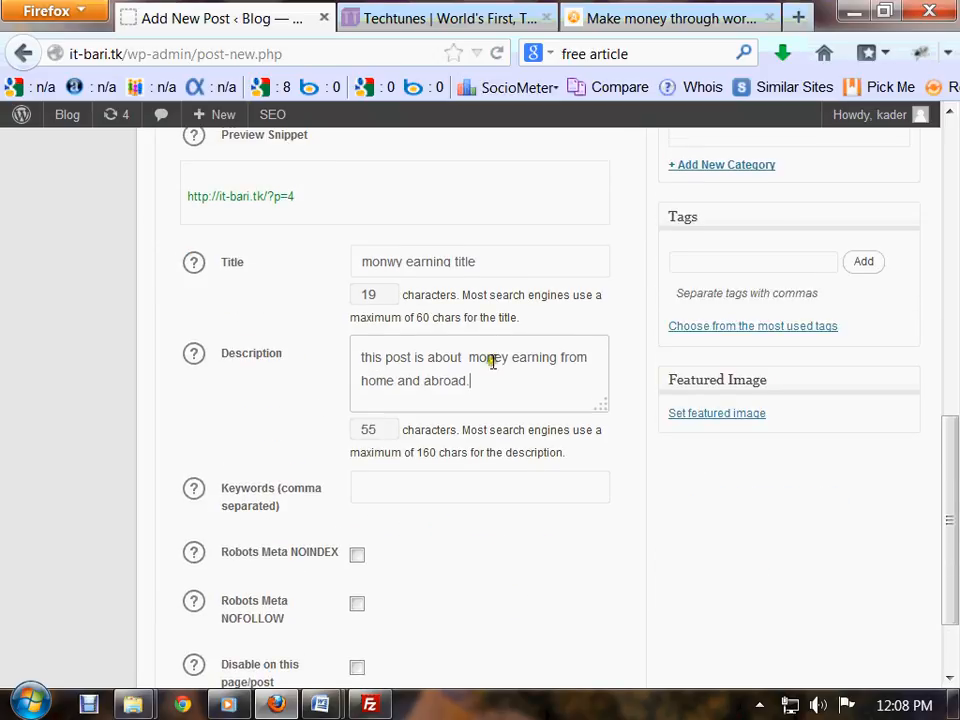
{"action": "left_click_drag", "start_coordinate": [493, 385], "coordinate": [345, 358]}
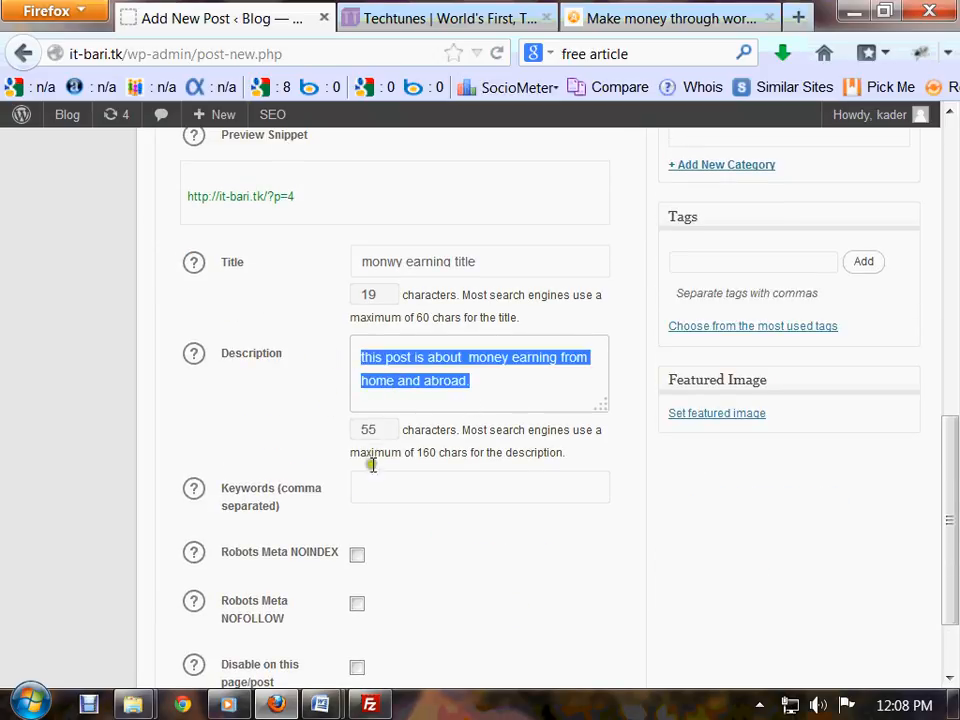
Step: Enter "money earning, online money, money, online, earning" as the comma-separated keywords in the All in One SEO Pack section
{"action": "left_click", "coordinate": [394, 502]}
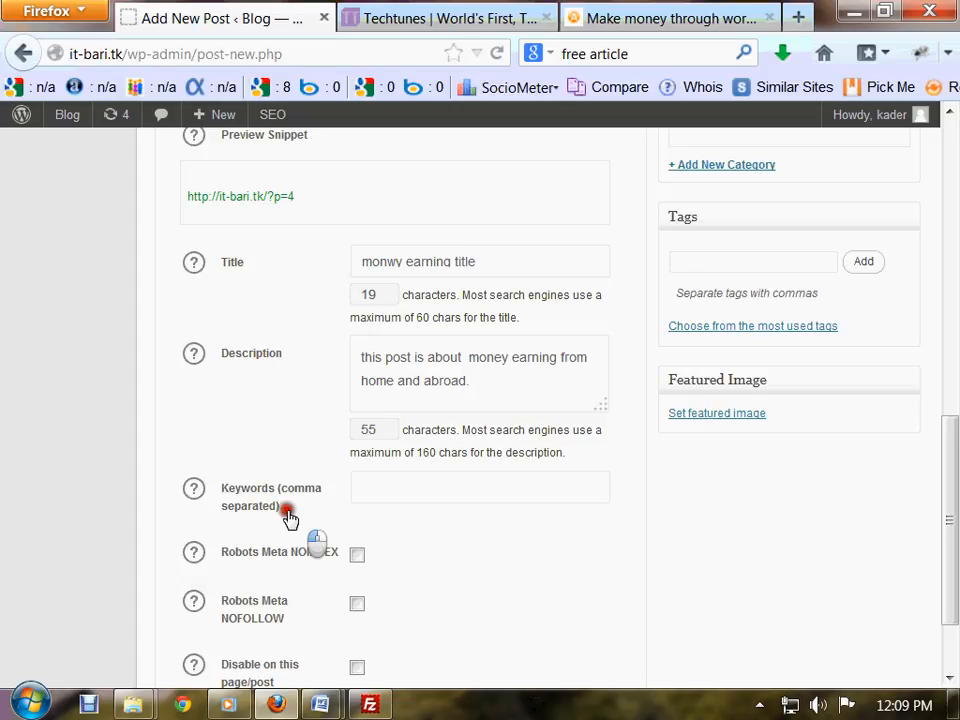
{"action": "left_click_drag", "start_coordinate": [288, 512], "coordinate": [197, 488]}
{"action": "left_click", "coordinate": [411, 494]}
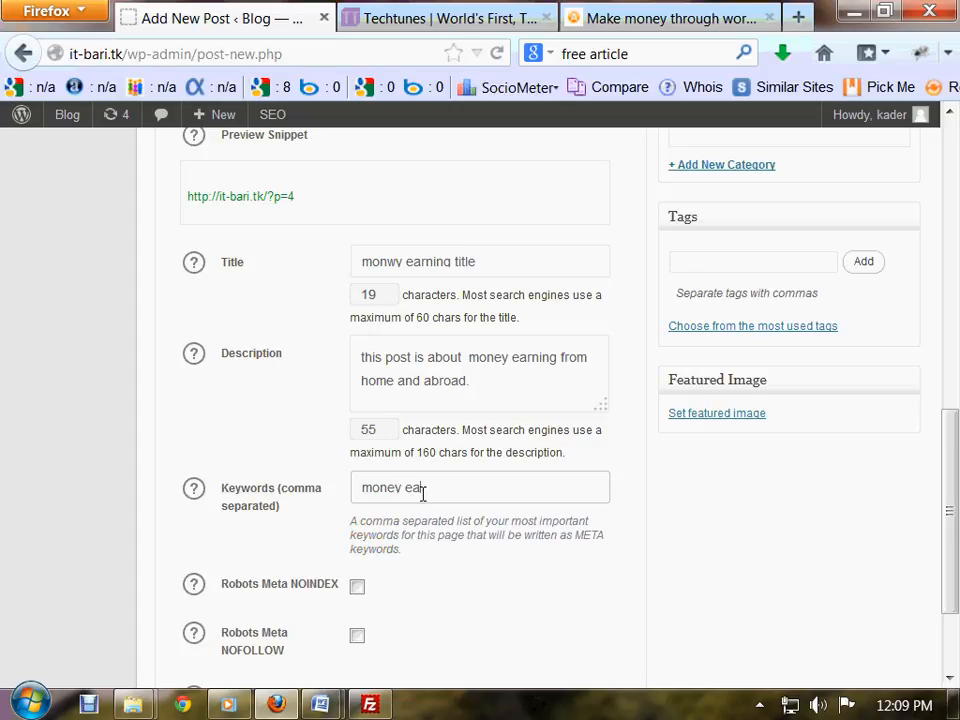
{"action": "type", "text": "money earning, online"}
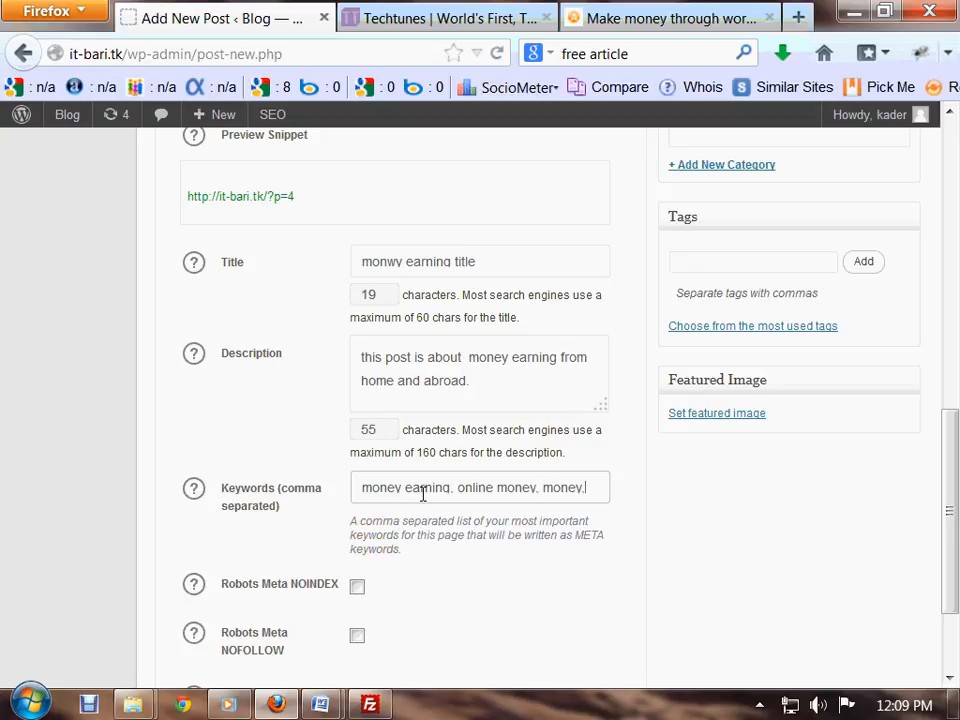
{"action": "type", "text": "money, money, online"}
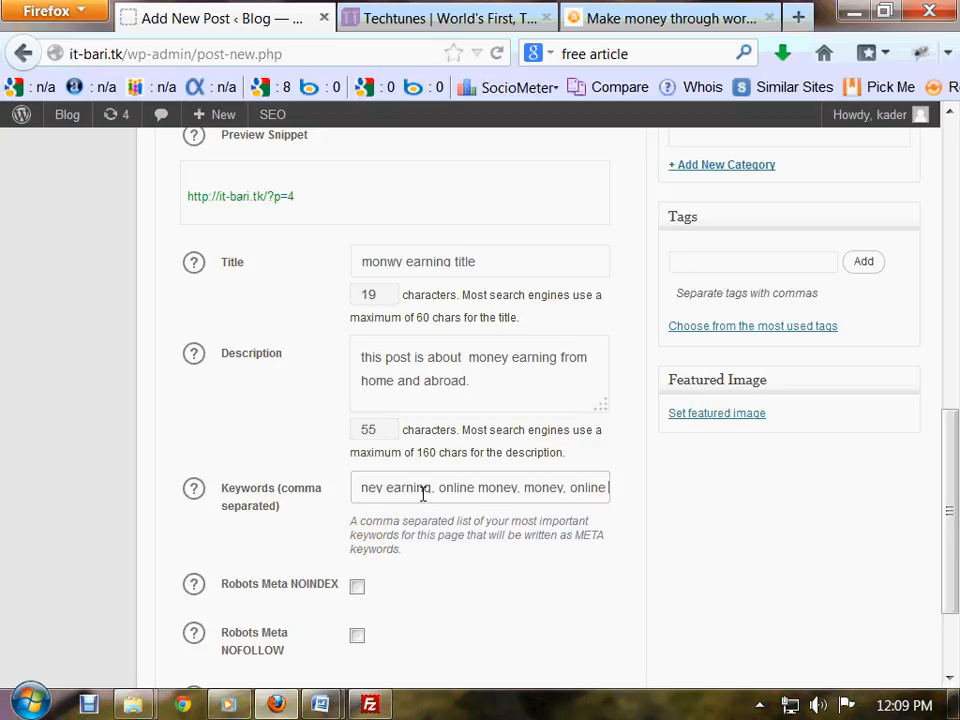
{"action": "type", "text": ", e"}
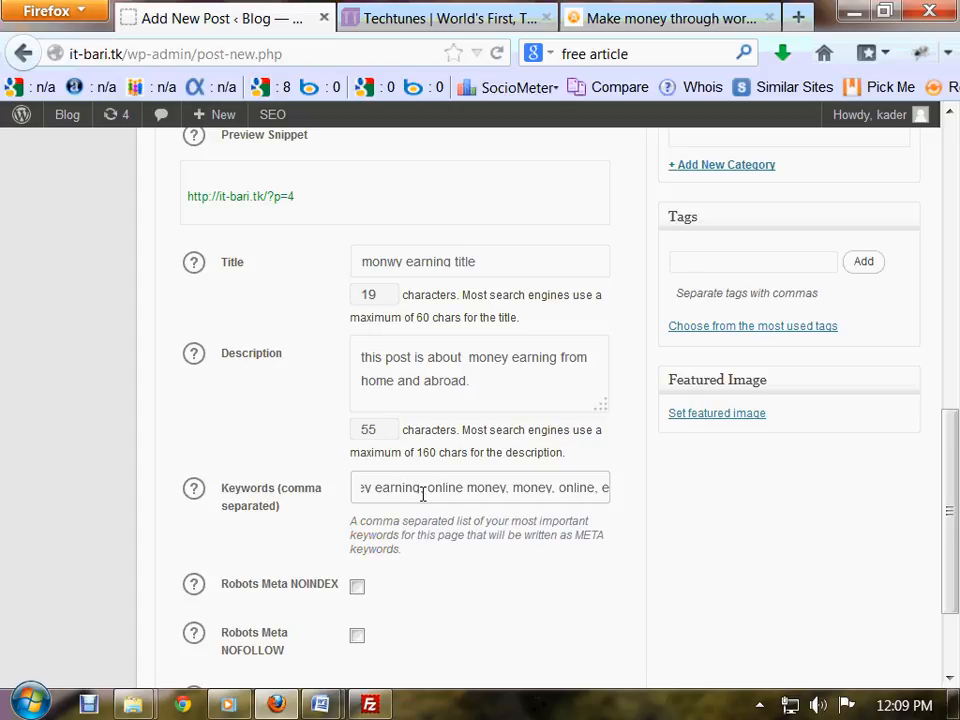
{"action": "type", "text": "arnin"}
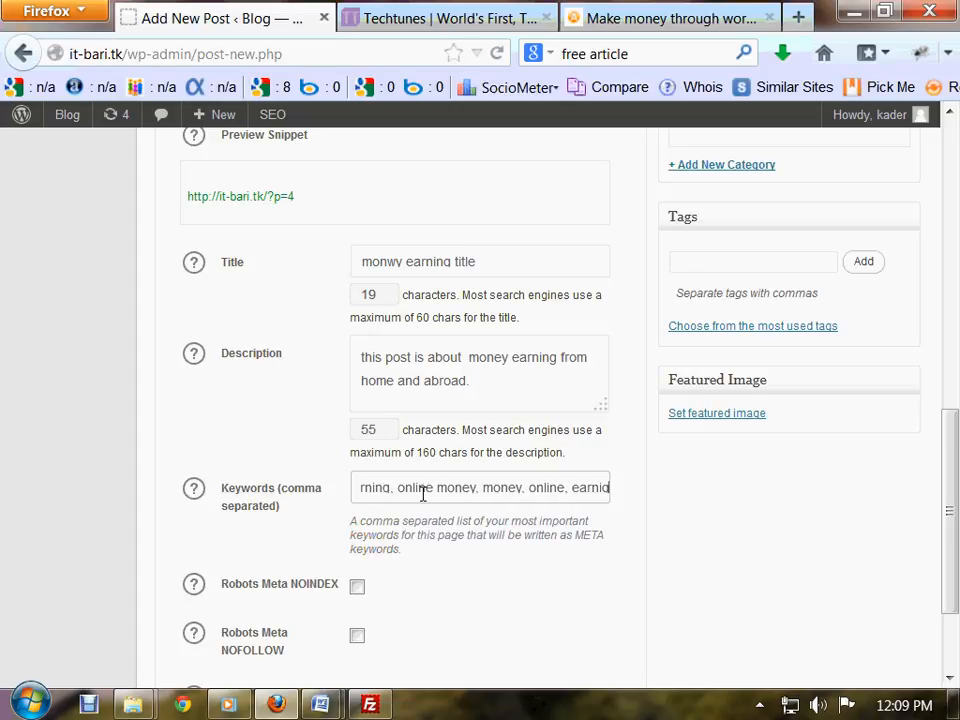
{"action": "type", "text": "g"}
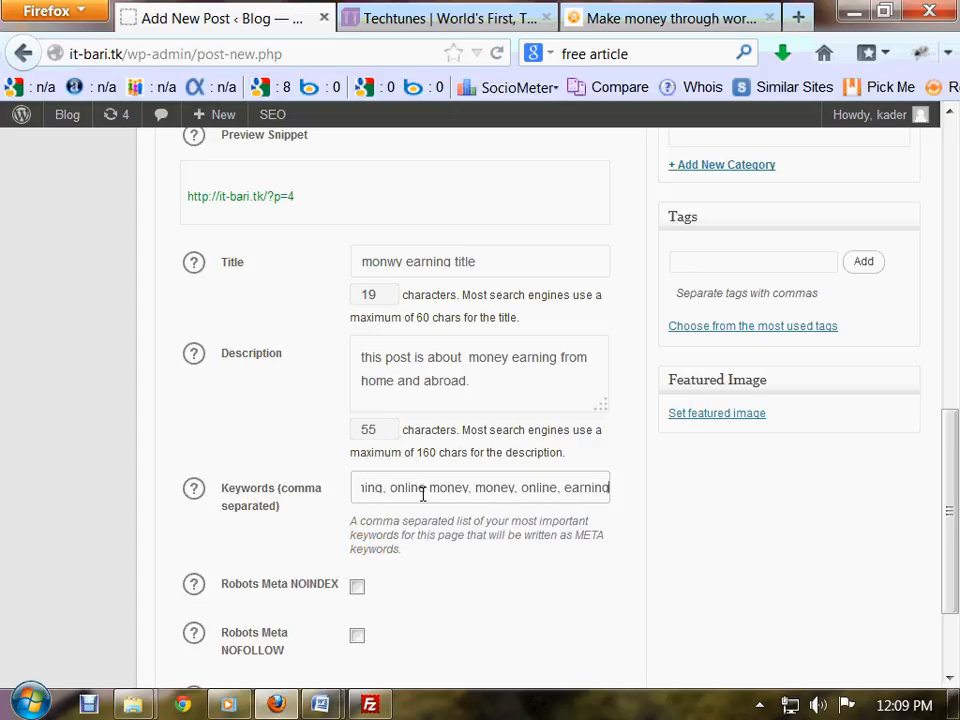
Step: Examine the Robots Meta NOINDEX and NOFOLLOW options with their help texts, and the option to disable the plugin on this post
{"action": "scroll", "coordinate": [366, 543], "scroll_direction": "down", "scroll_amount": 1}
{"action": "scroll", "coordinate": [366, 543], "scroll_direction": "down", "scroll_amount": 3}
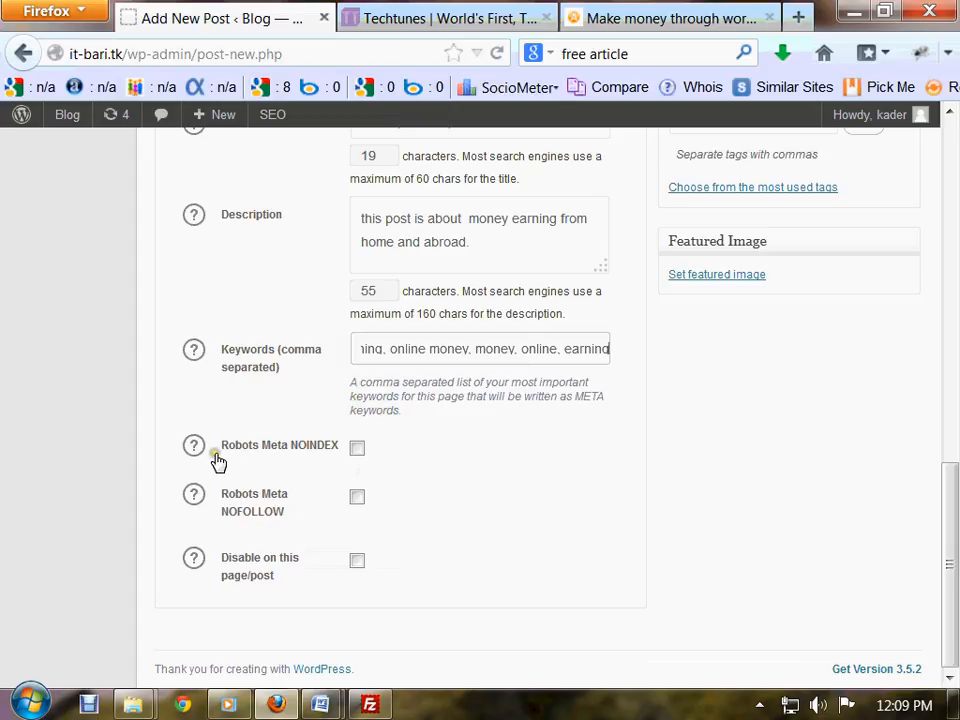
{"action": "left_click_drag", "start_coordinate": [216, 446], "coordinate": [354, 453]}
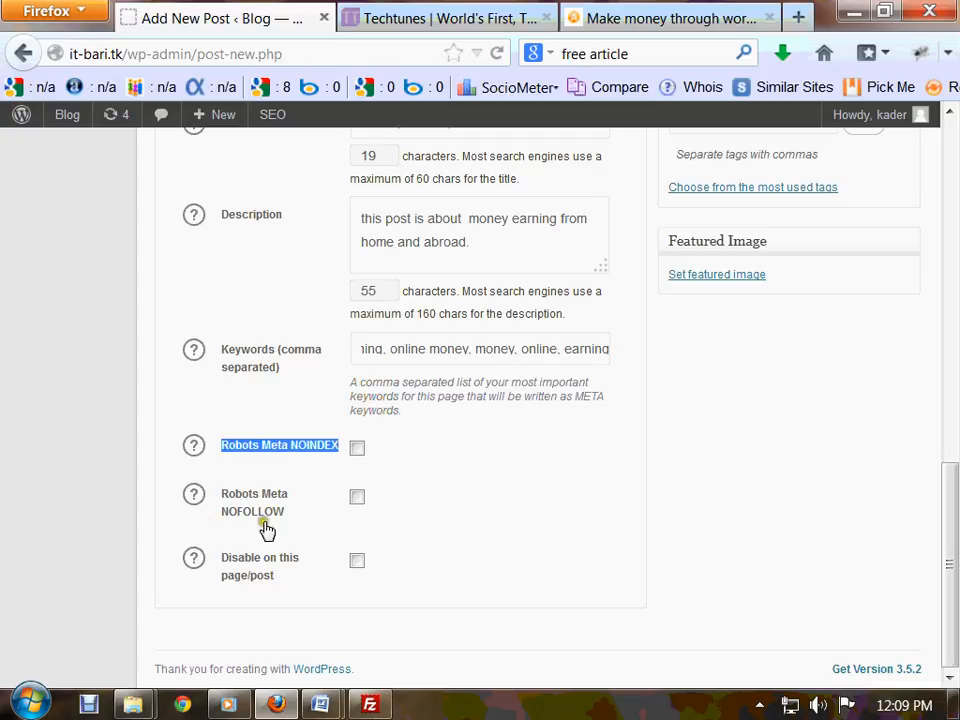
{"action": "left_click_drag", "start_coordinate": [267, 530], "coordinate": [200, 492]}
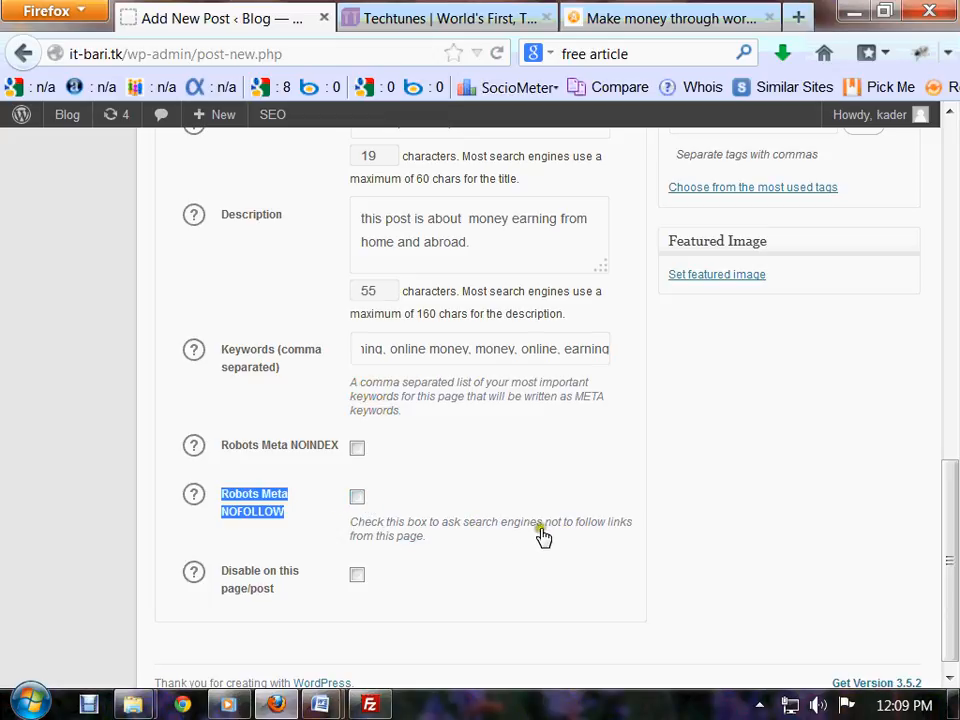
{"action": "left_click", "coordinate": [257, 458]}
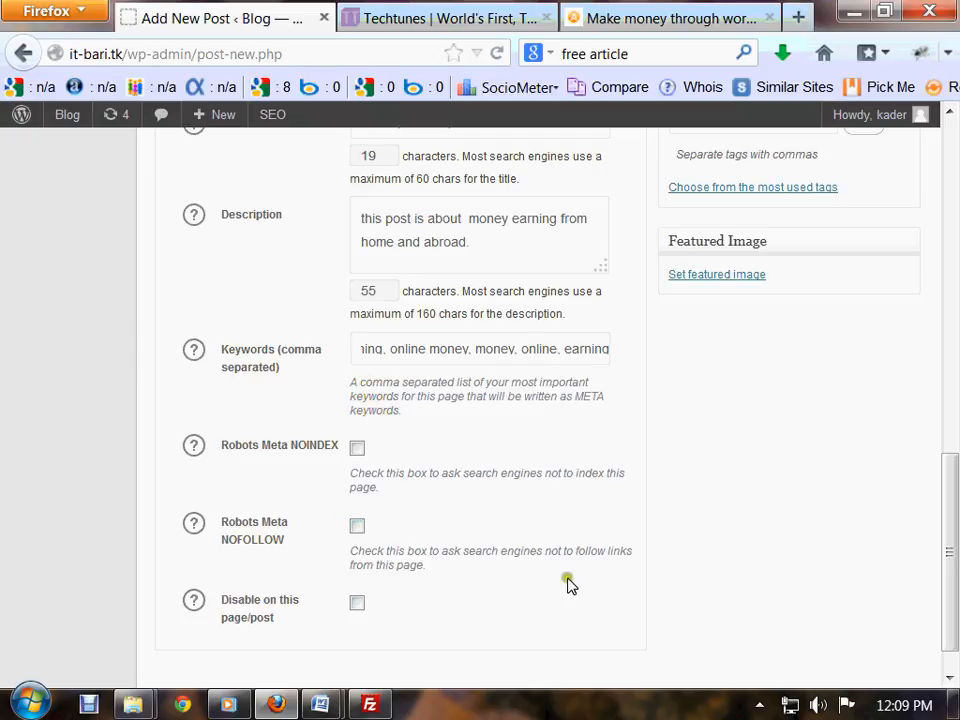
{"action": "scroll", "coordinate": [568, 579], "scroll_direction": "down", "scroll_amount": 2}
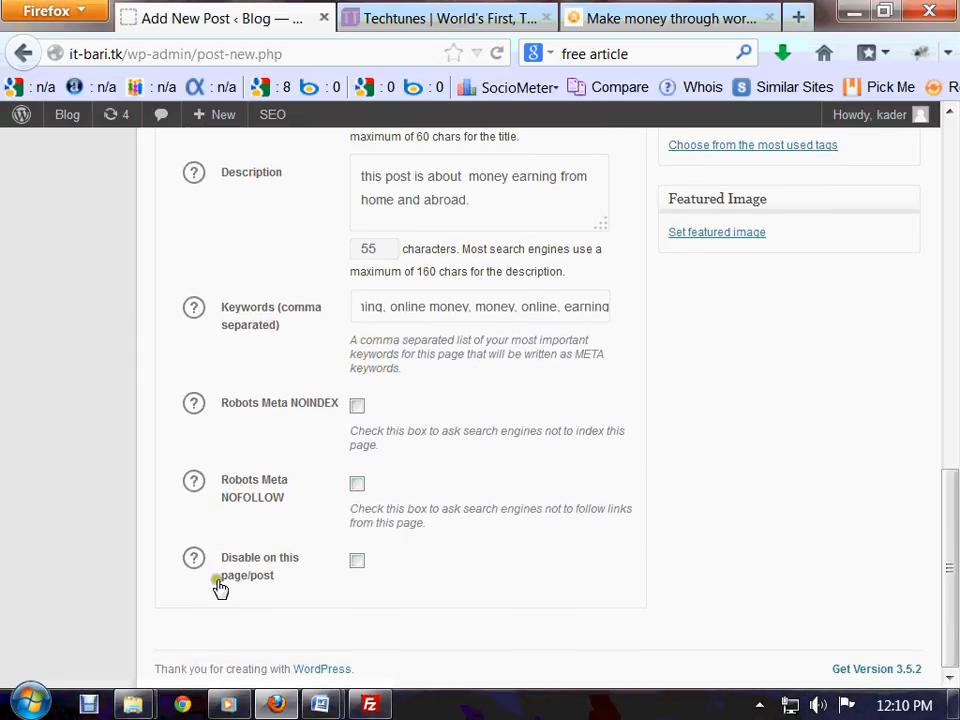
Step: Try to publish the post after a last check of its SEO fields, and highlight the resulting page's heading
{"action": "scroll", "coordinate": [538, 530], "scroll_direction": "up", "scroll_amount": 5}
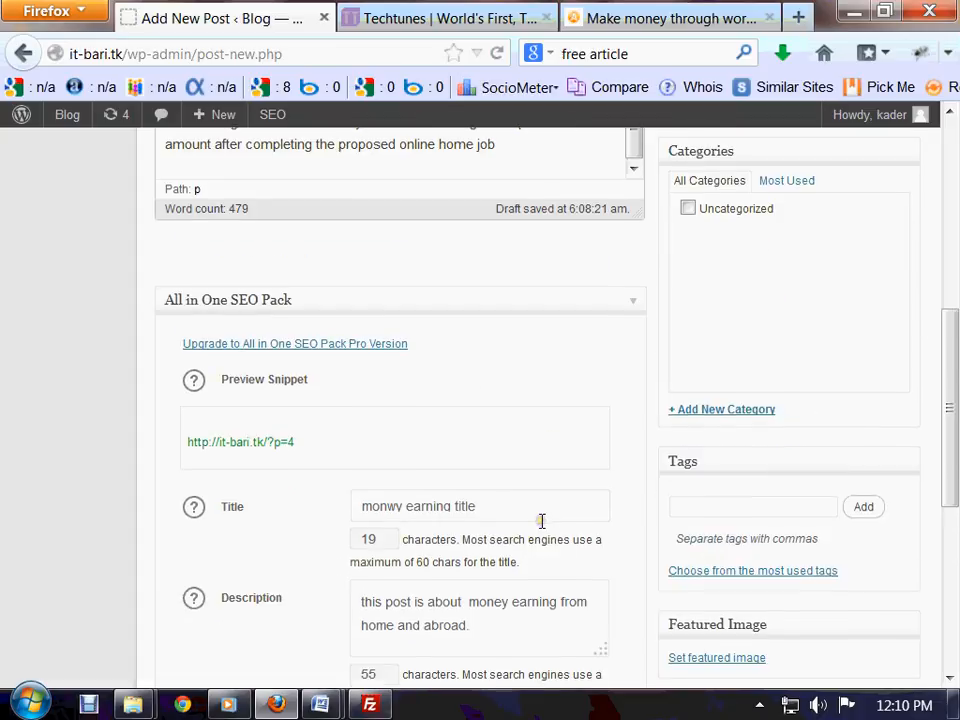
{"action": "scroll", "coordinate": [542, 521], "scroll_direction": "down", "scroll_amount": 5}
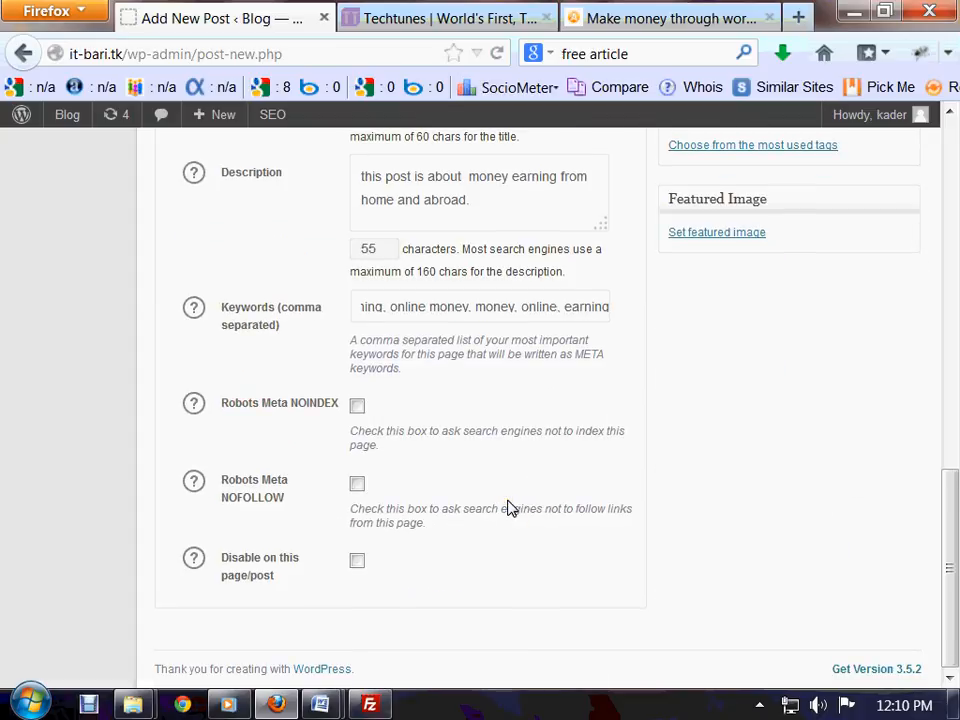
{"action": "scroll", "coordinate": [508, 495], "scroll_direction": "up", "scroll_amount": 5}
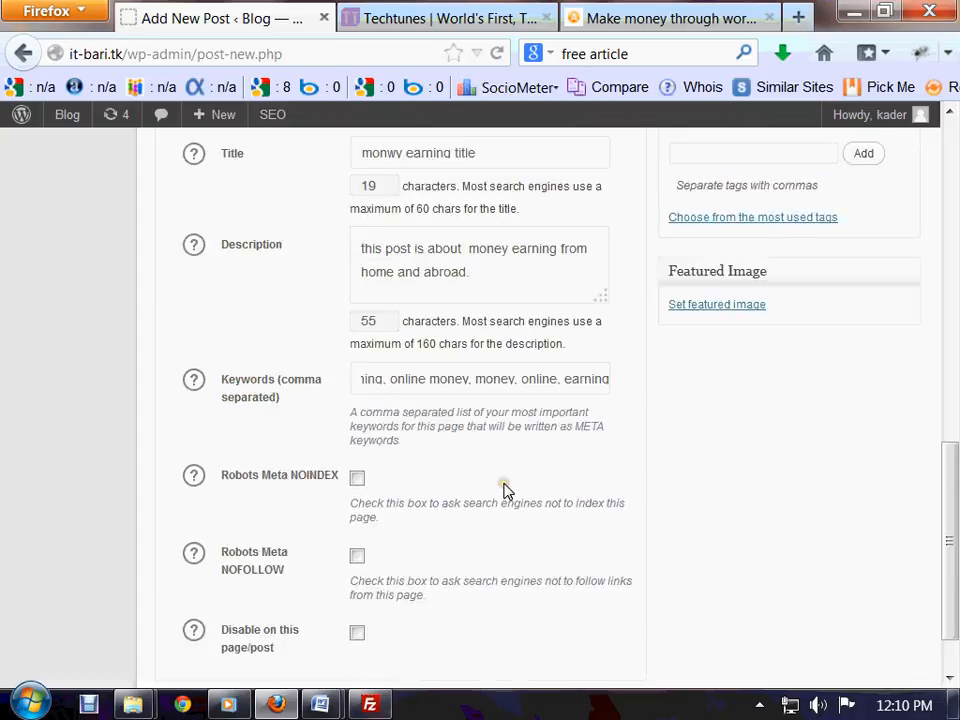
{"action": "scroll", "coordinate": [486, 493], "scroll_direction": "down", "scroll_amount": 4}
{"action": "scroll", "coordinate": [410, 571], "scroll_direction": "up", "scroll_amount": 10}
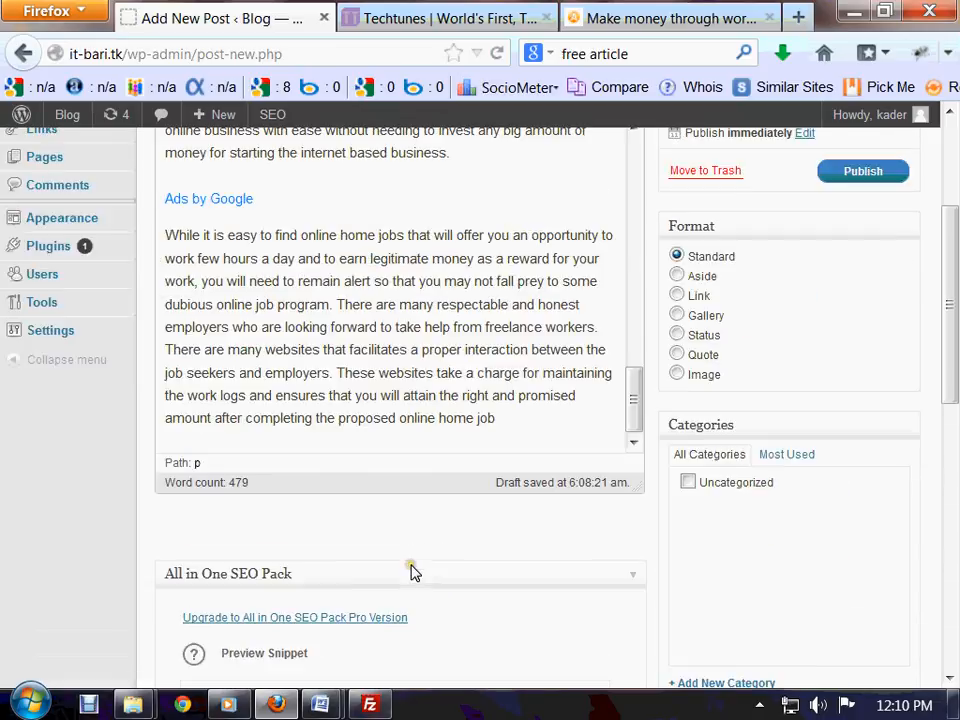
{"action": "left_click", "coordinate": [848, 394]}
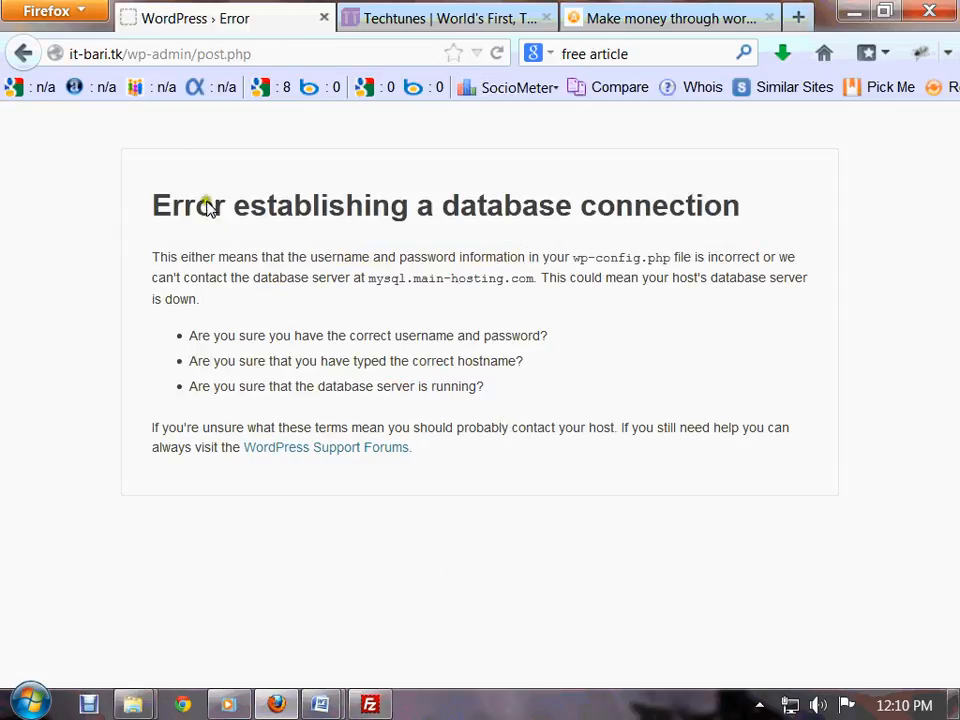
{"action": "left_click_drag", "start_coordinate": [152, 205], "coordinate": [765, 204]}
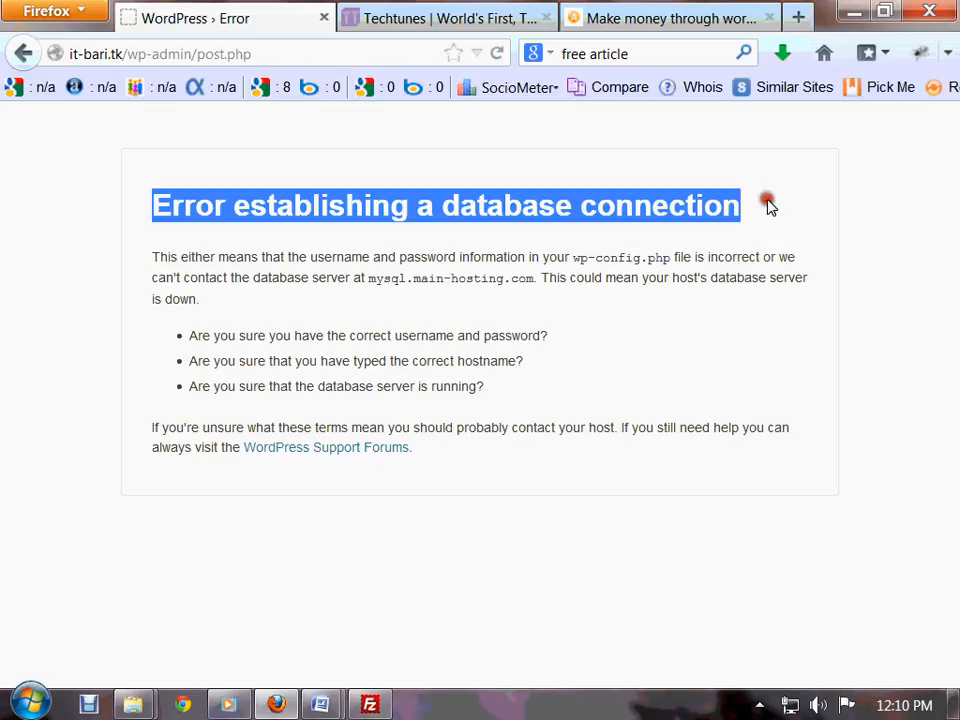
{"action": "left_click_drag", "start_coordinate": [319, 217], "coordinate": [818, 209]}
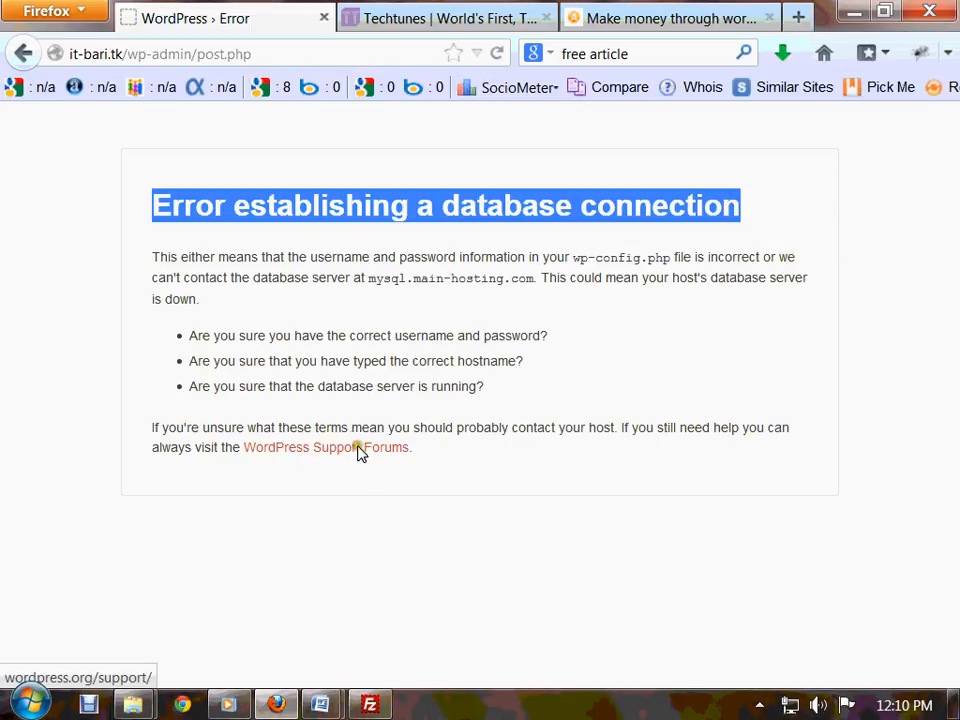
Step: Go back to the Add New Post page and check its title, content and SEO fields
{"action": "left_click", "coordinate": [23, 53]}
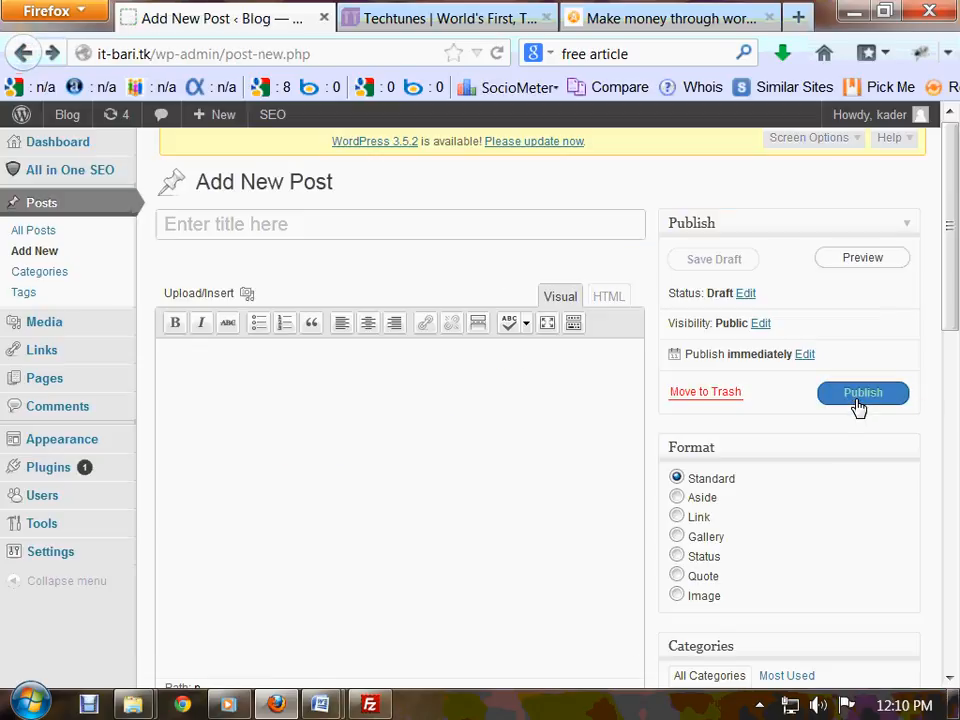
{"action": "scroll", "coordinate": [858, 404], "scroll_direction": "down", "scroll_amount": 8}
{"action": "scroll", "coordinate": [858, 404], "scroll_direction": "up", "scroll_amount": 6}
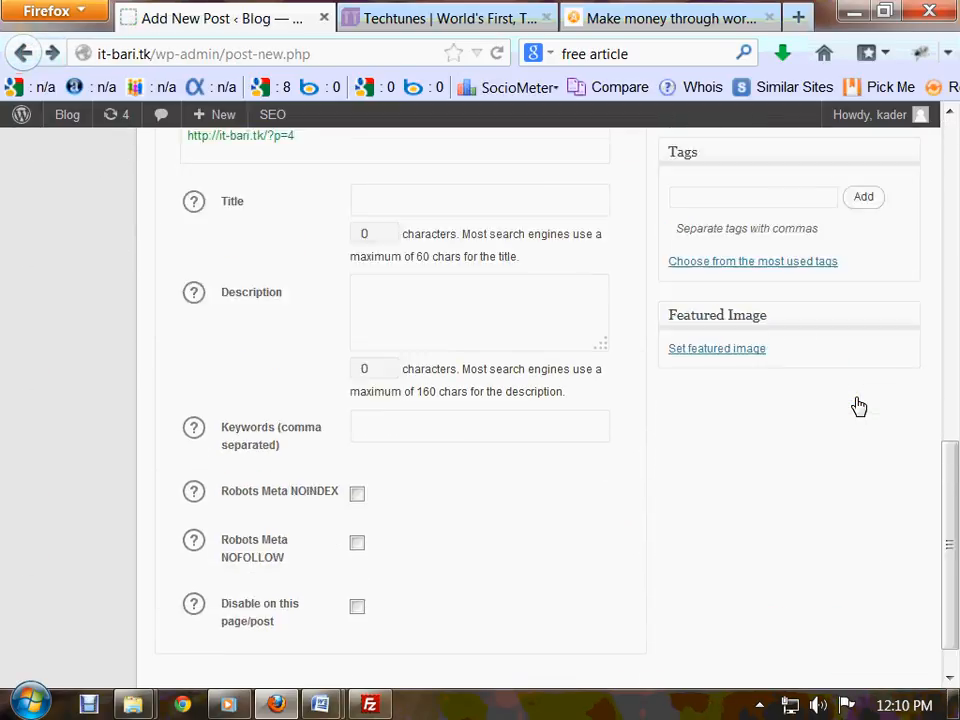
{"action": "scroll", "coordinate": [855, 407], "scroll_direction": "up", "scroll_amount": 2}
{"action": "scroll", "coordinate": [827, 424], "scroll_direction": "down", "scroll_amount": 8}
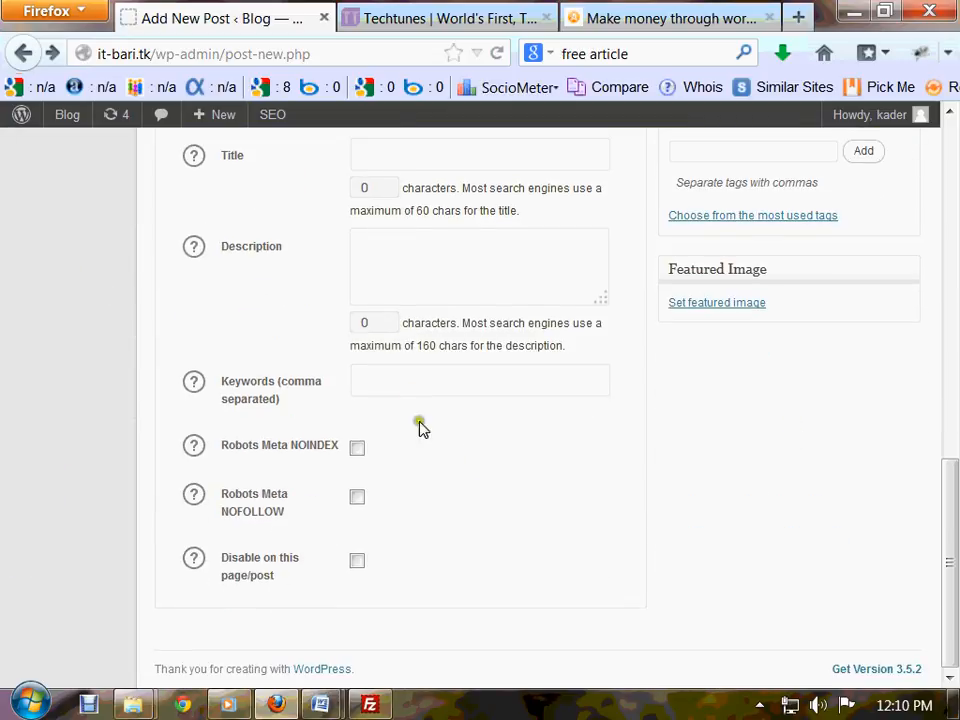
{"action": "scroll", "coordinate": [418, 383], "scroll_direction": "up", "scroll_amount": 2}
{"action": "scroll", "coordinate": [418, 383], "scroll_direction": "up", "scroll_amount": 5}
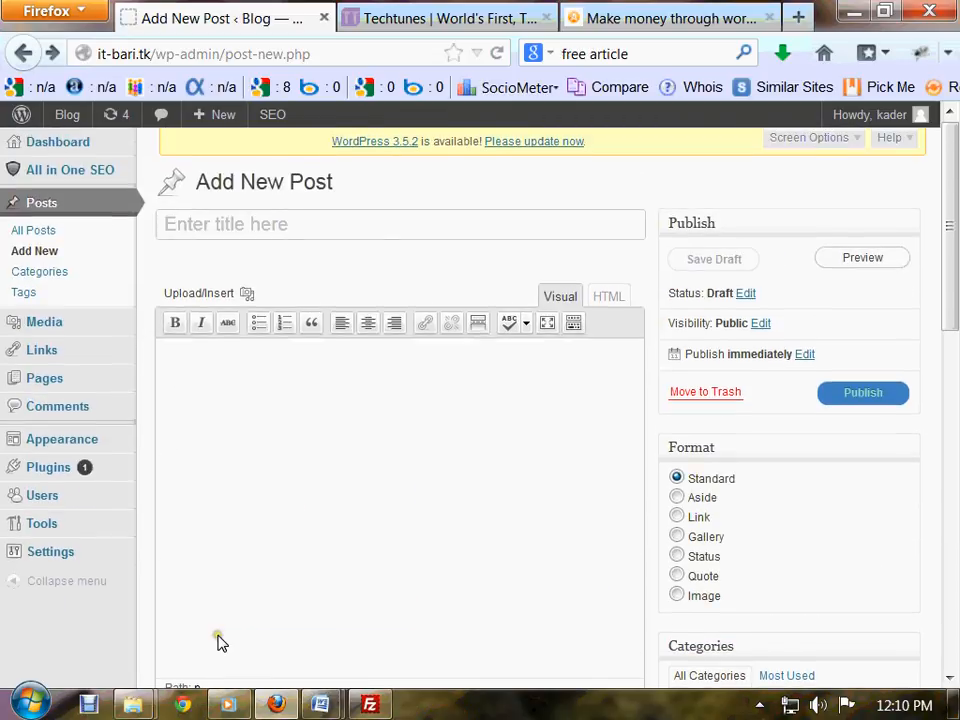
Step: Switch to the Word document "it-bari.com SEO.doc" and highlight its "All in One SEO Pack" heading
{"action": "mouse_move", "coordinate": [333, 708]}
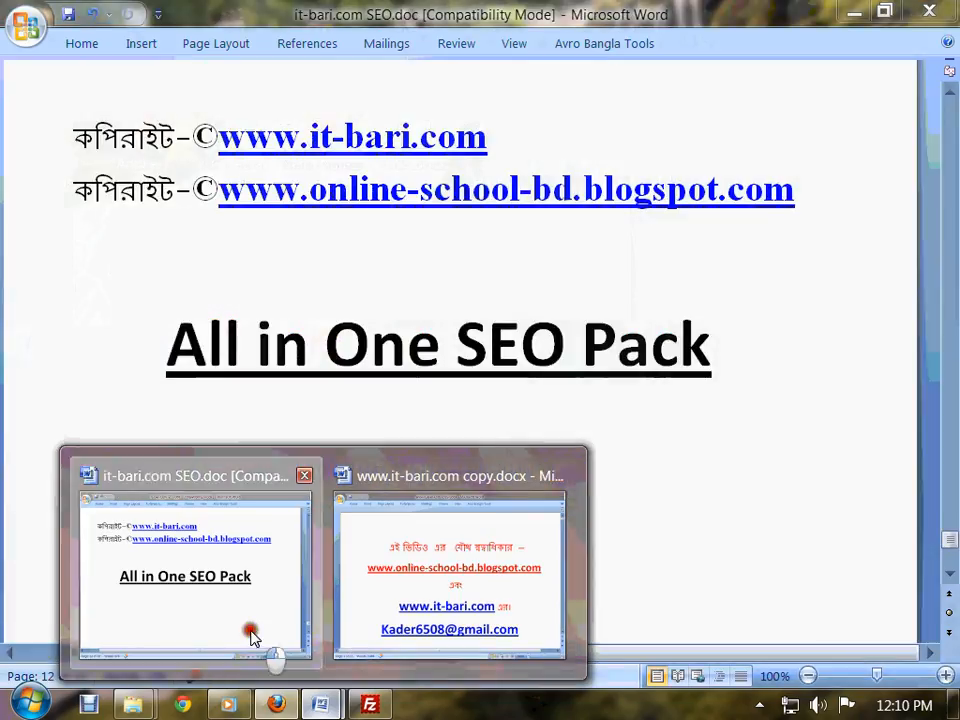
{"action": "left_click", "coordinate": [252, 637]}
{"action": "left_click", "coordinate": [40, 355]}
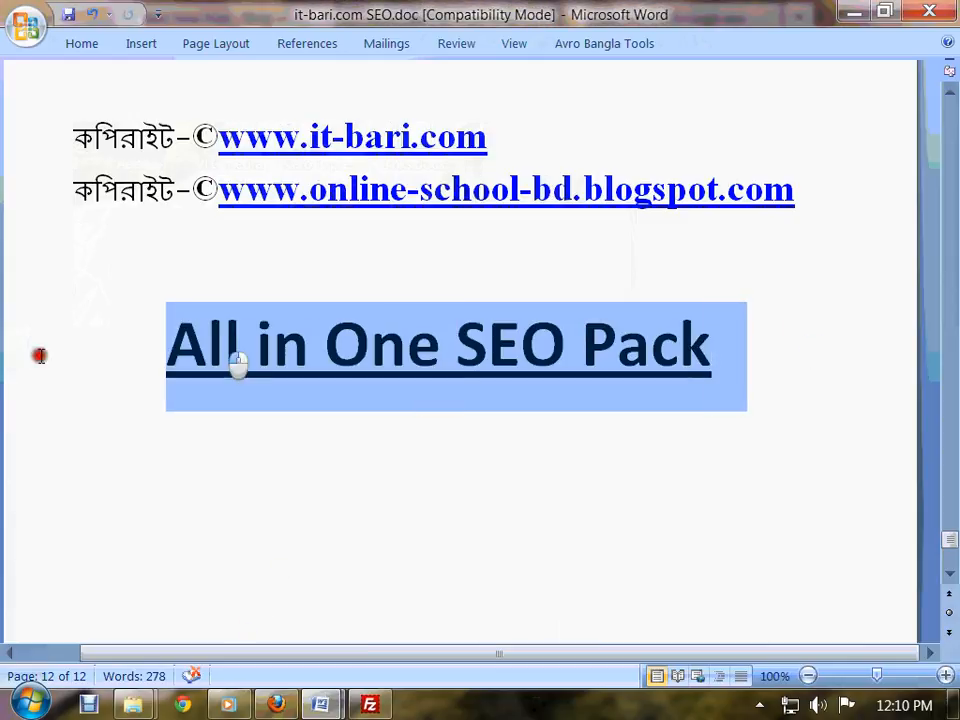
{"action": "left_click", "coordinate": [326, 704]}
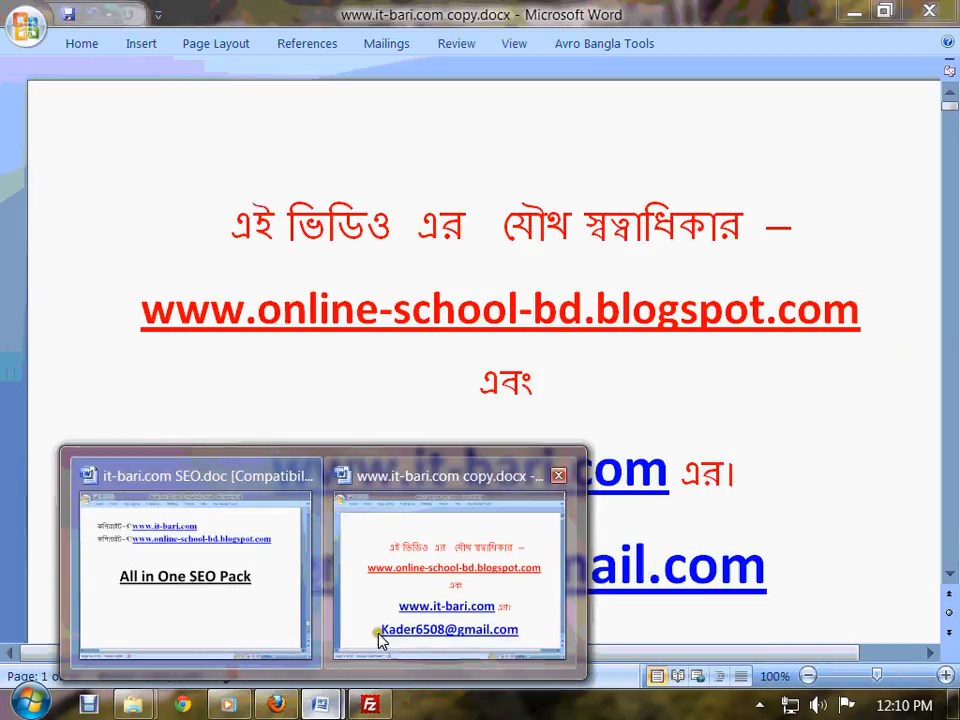
Step: Return to the Add New Post page in Firefox and review the All in One SEO Pack section once more
{"action": "left_click", "coordinate": [278, 706]}
{"action": "scroll", "coordinate": [229, 525], "scroll_direction": "down", "scroll_amount": 10}
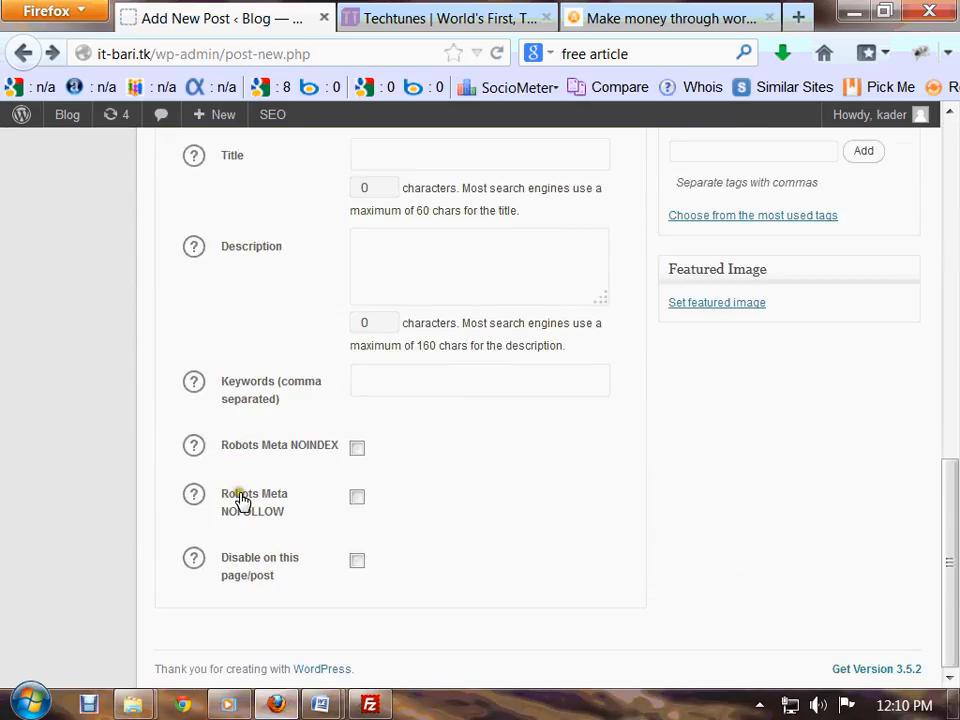
{"action": "scroll", "coordinate": [242, 497], "scroll_direction": "up", "scroll_amount": 2}
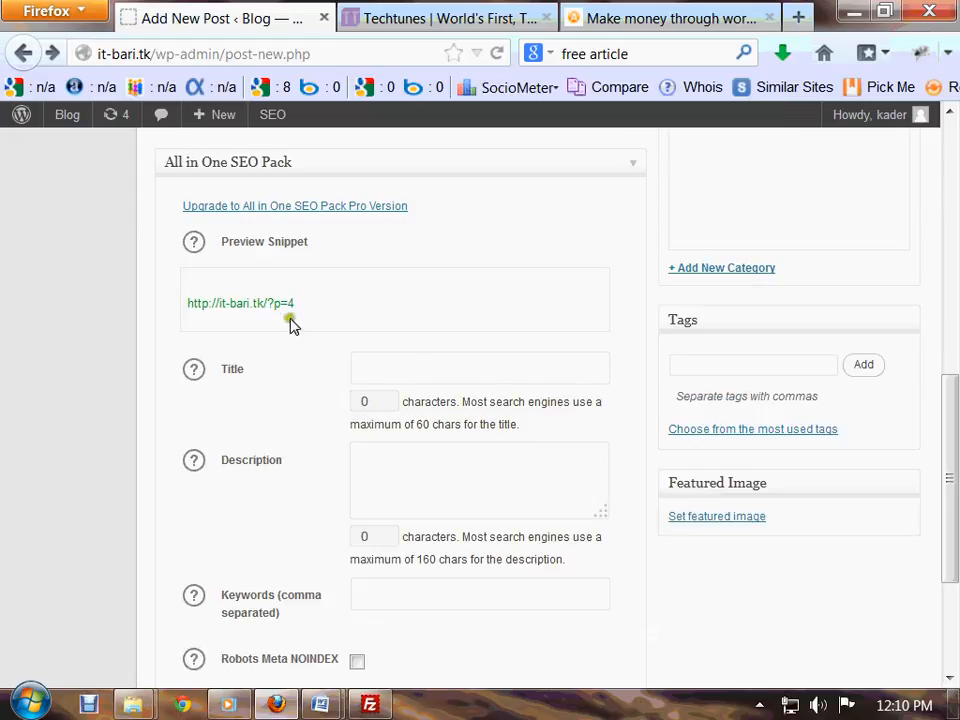
{"action": "scroll", "coordinate": [430, 489], "scroll_direction": "up", "scroll_amount": 8}
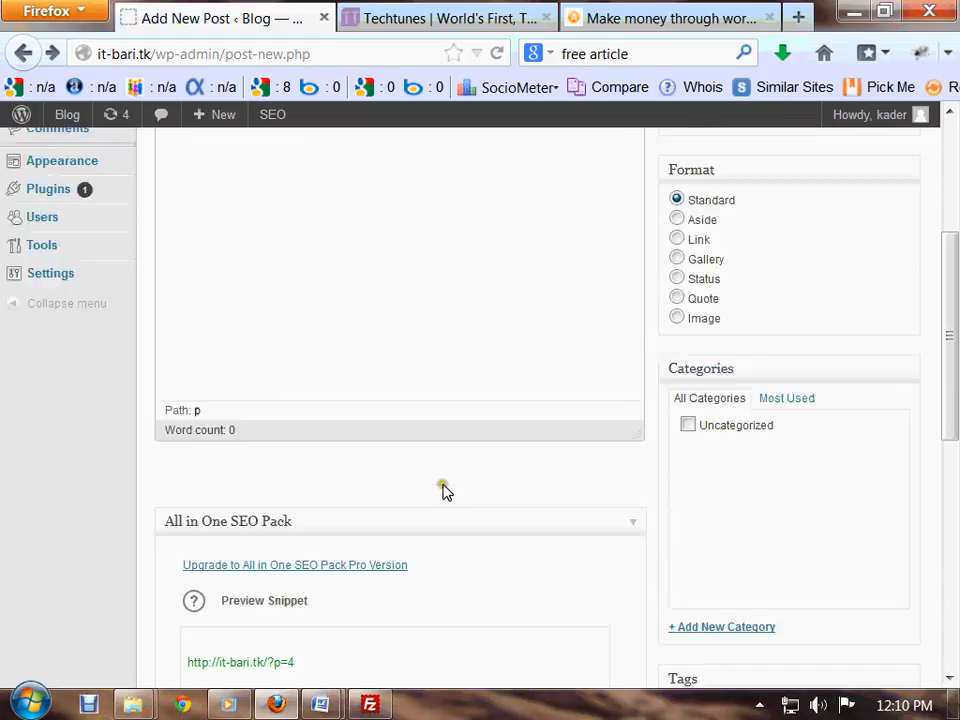
{"action": "scroll", "coordinate": [445, 484], "scroll_direction": "down", "scroll_amount": 1}
{"action": "scroll", "coordinate": [445, 471], "scroll_direction": "down", "scroll_amount": 10}
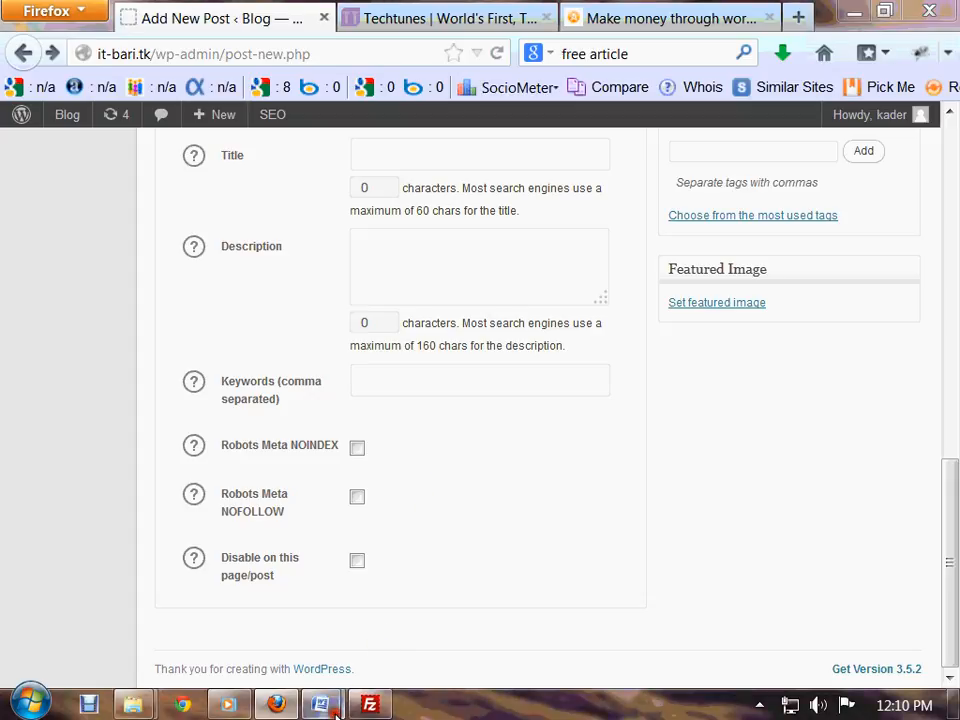
{"action": "mouse_move", "coordinate": [320, 705]}
{"action": "left_click", "coordinate": [429, 611]}
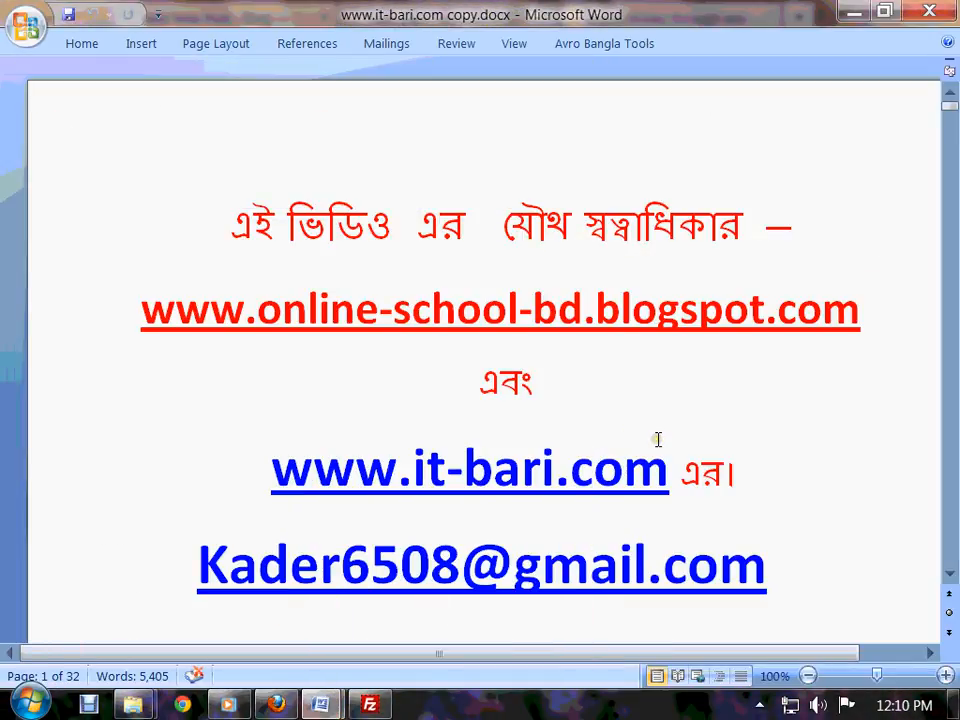